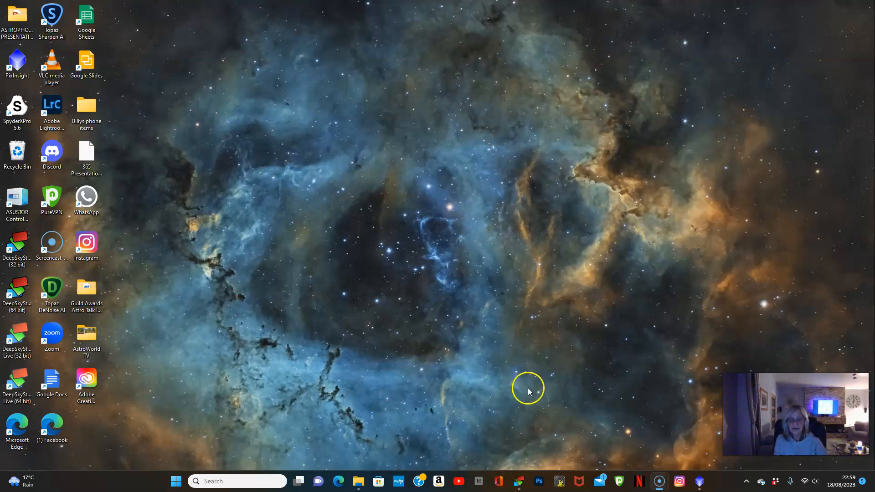
# Step: Switch to DeepSkyStacker and review the M16 light frames listed in the Main Group, Group 1 and Group 2
pyautogui.click(518, 482)
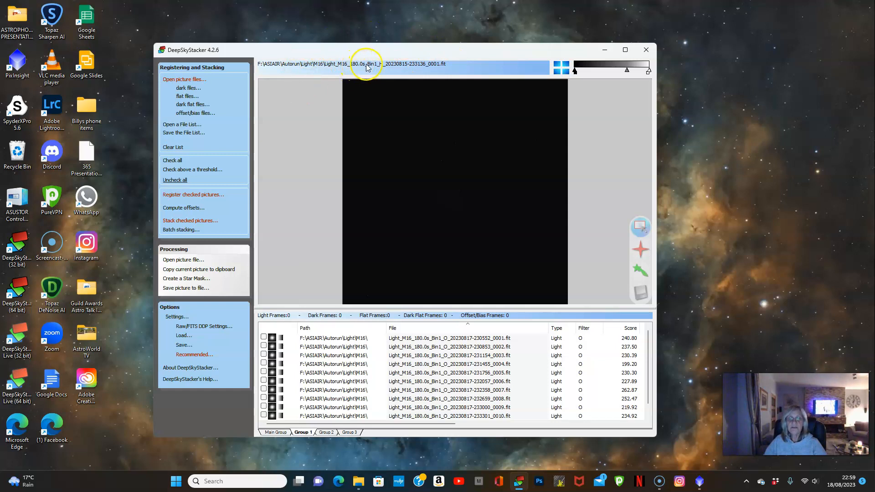
pyautogui.click(338, 339)
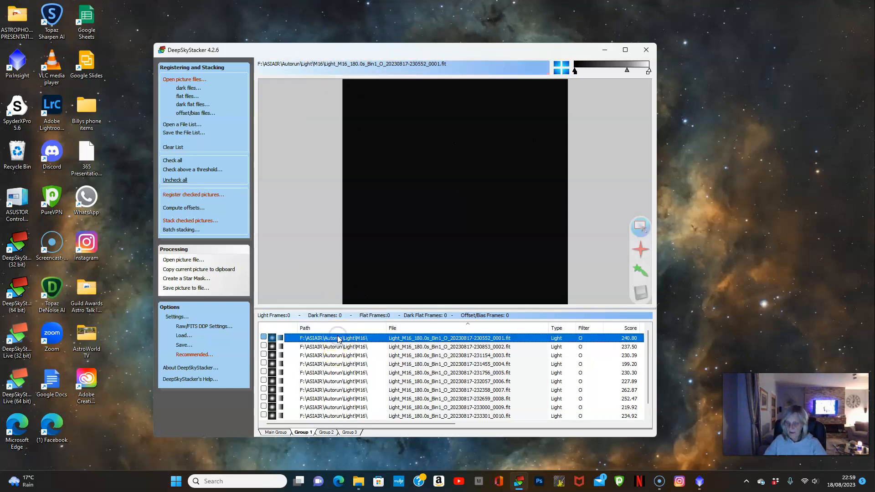
pyautogui.click(274, 432)
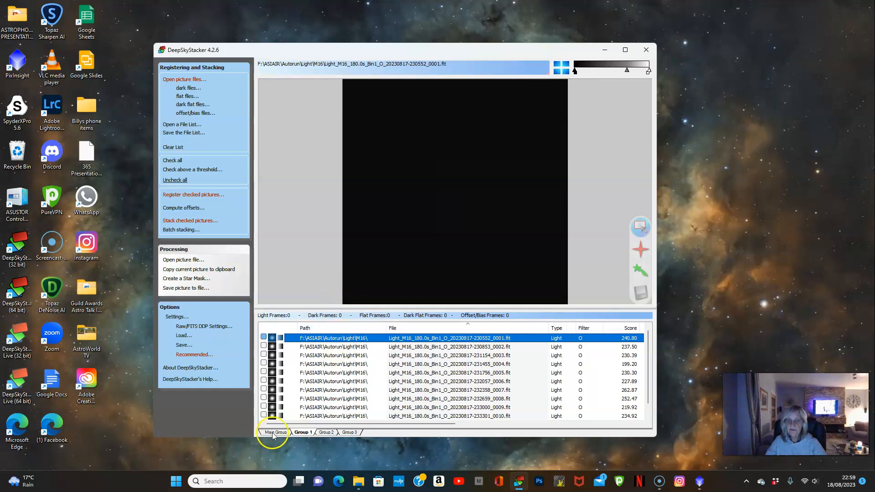
pyautogui.click(343, 338)
pyautogui.hotkey('ctrl', 'a')
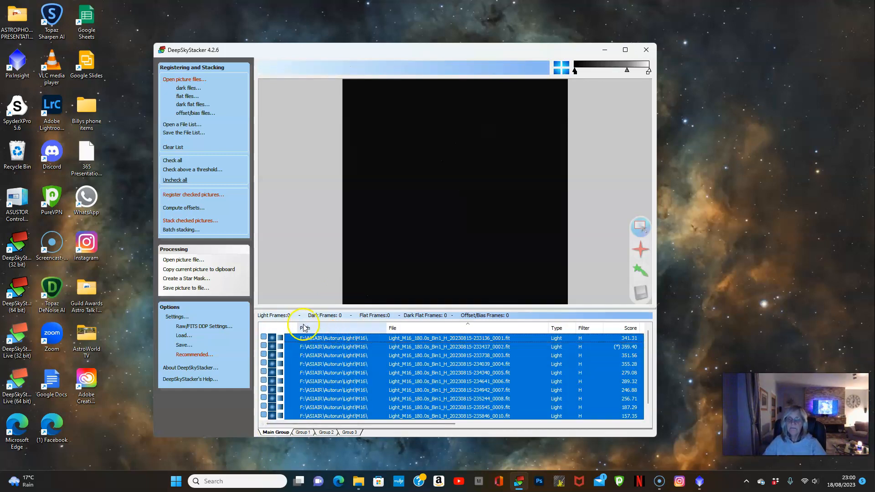
pyautogui.press('Delete')
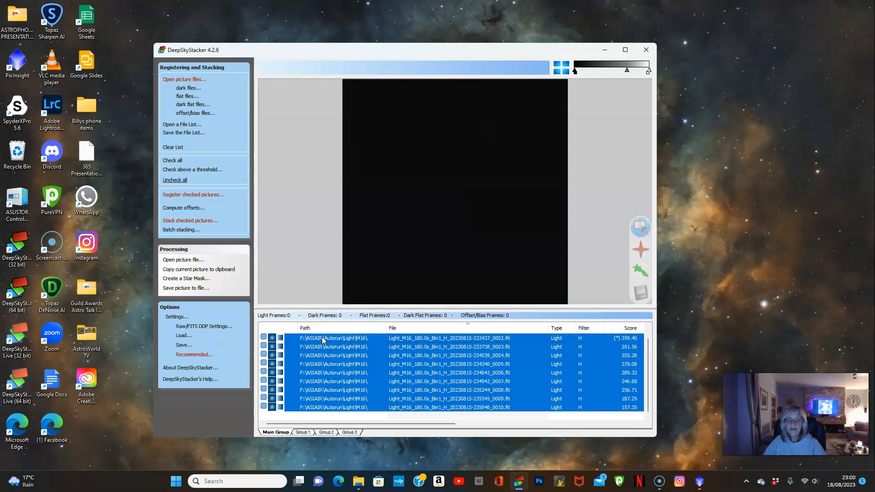
pyautogui.scroll(1, 322, 340)
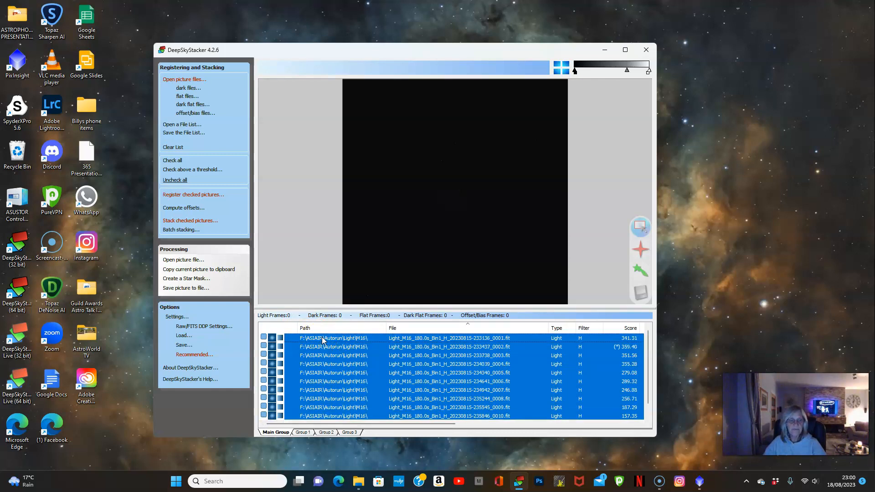
pyautogui.click(307, 433)
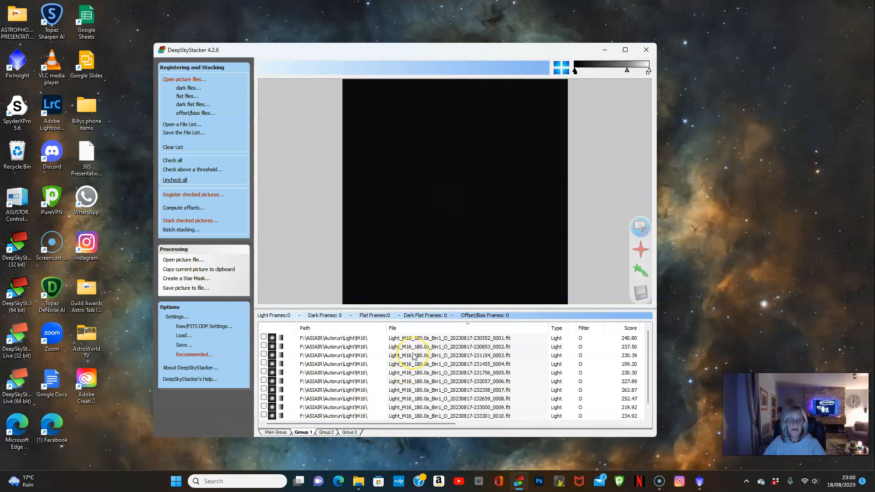
pyautogui.scroll(-1, 413, 357)
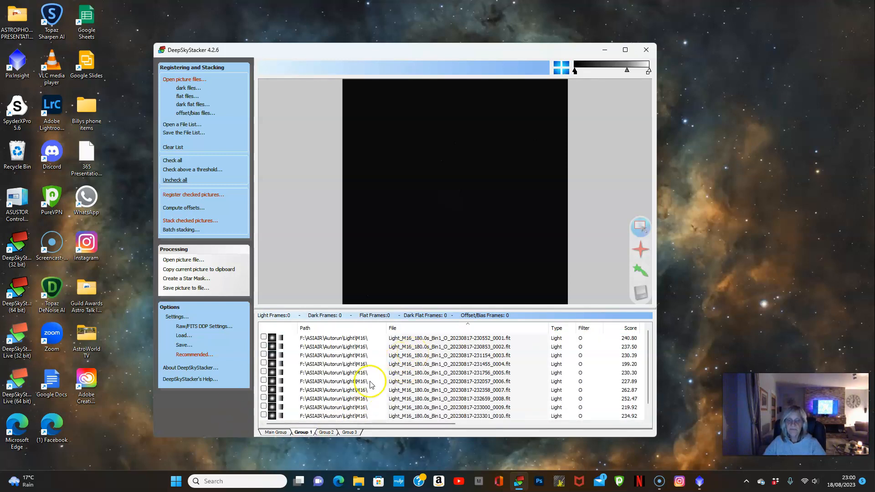
pyautogui.click(324, 432)
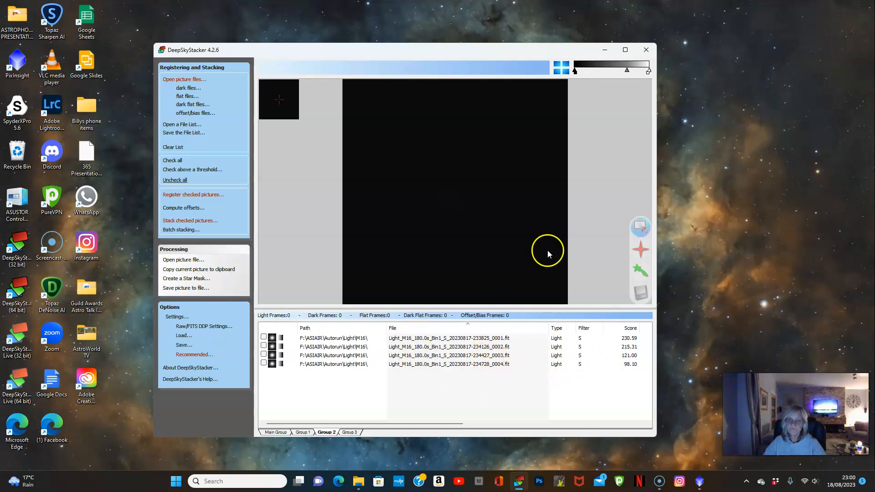
pyautogui.click(606, 50)
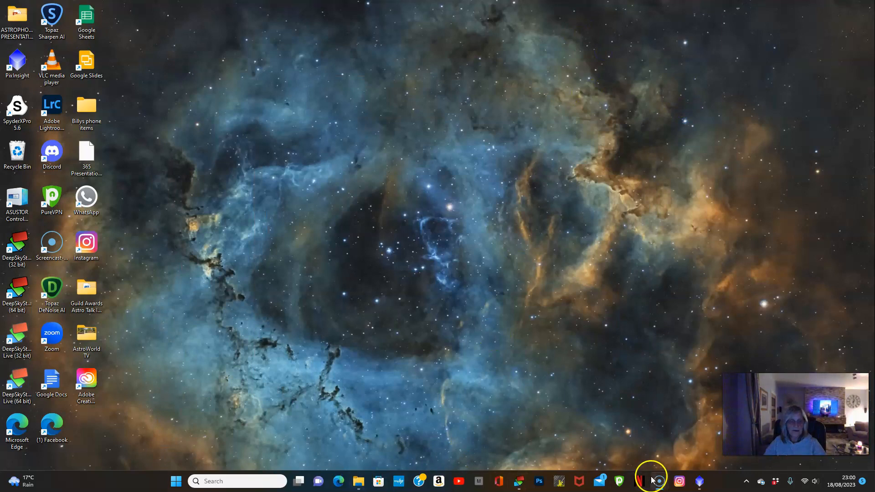
# Step: Switch to PixInsight, close the ScreenTransferFunction window and inspect the nebula core in the Eagle_ha_1 image
pyautogui.moveTo(659, 483)
pyautogui.click(699, 481)
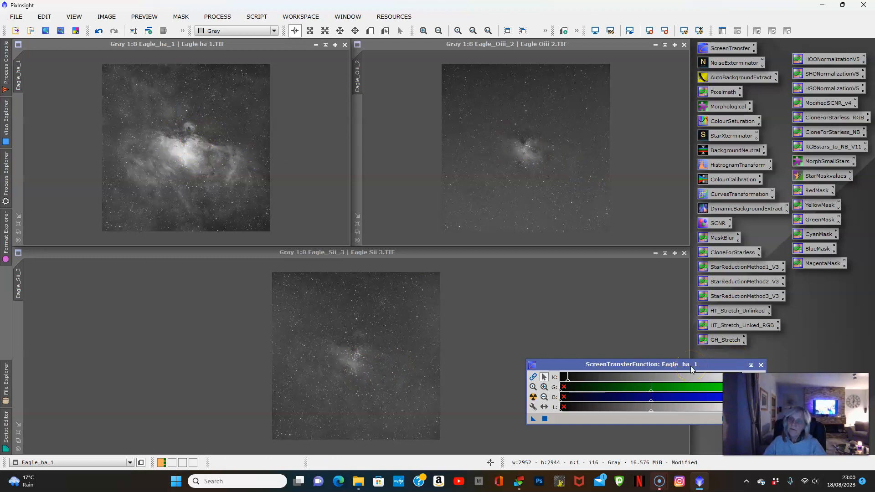
pyautogui.click(761, 364)
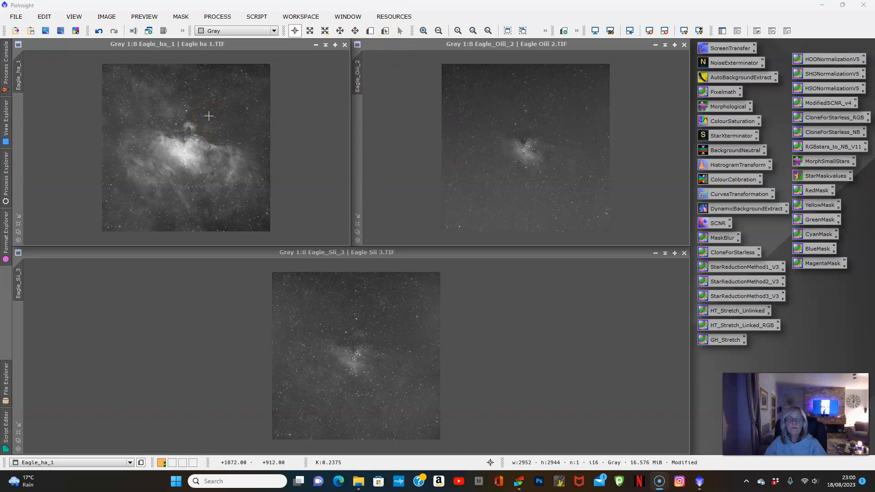
pyautogui.click(195, 147)
pyautogui.scroll(5, 195, 148)
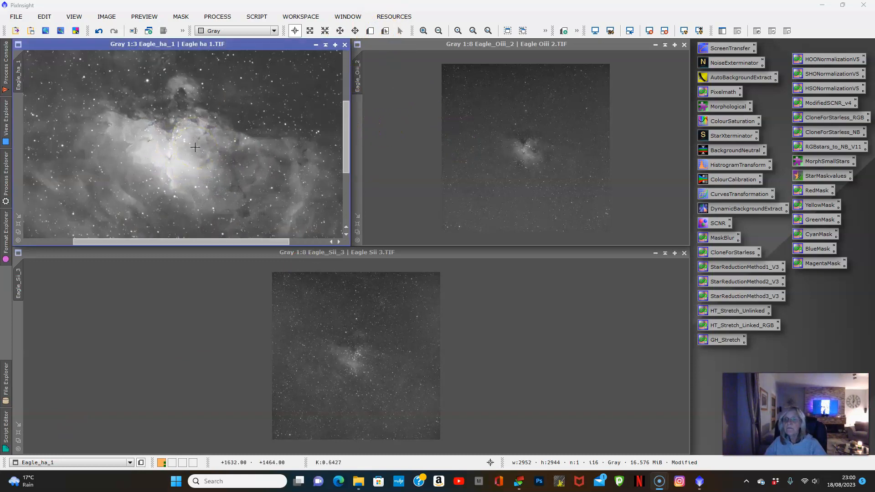
pyautogui.scroll(-5, 195, 147)
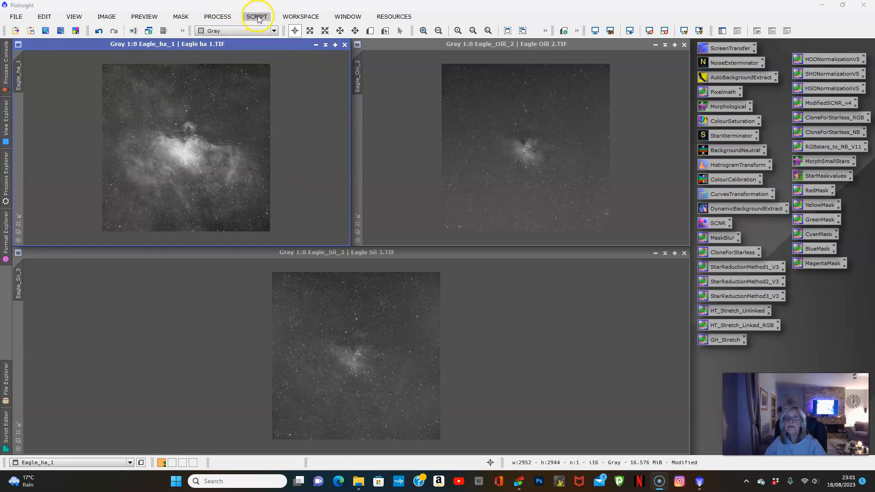
# Step: Combine the mono images with ChannelCombination in RGB, using Eagle_Sii_3 as R, Eagle_ha_1 as G and Eagle_Oiii_2 as B
pyautogui.click(227, 17)
pyautogui.moveTo(272, 14)
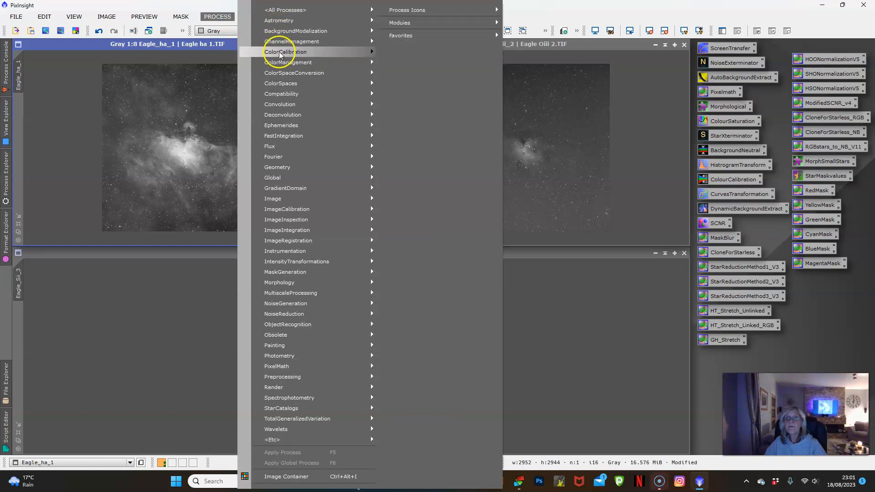
pyautogui.moveTo(281, 49)
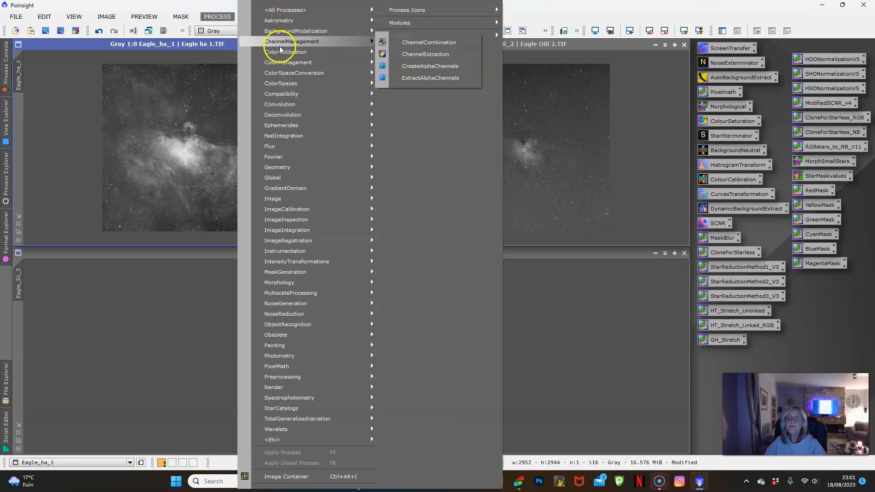
pyautogui.click(418, 42)
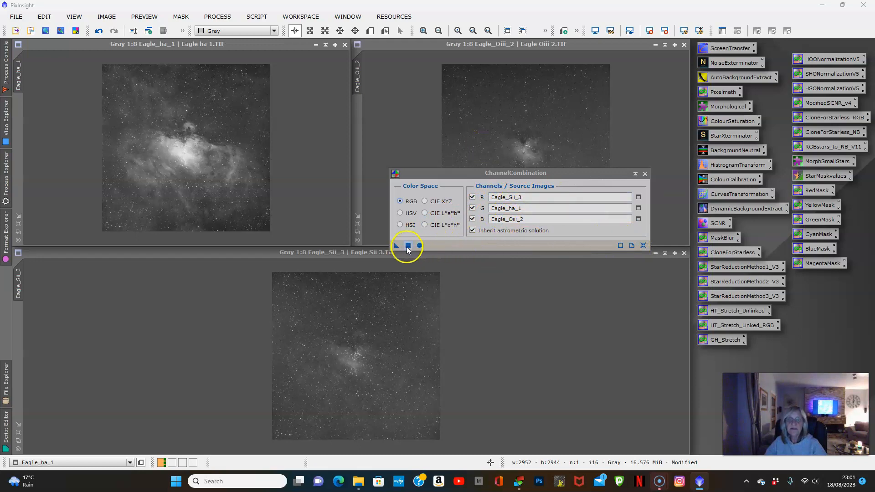
pyautogui.click(420, 245)
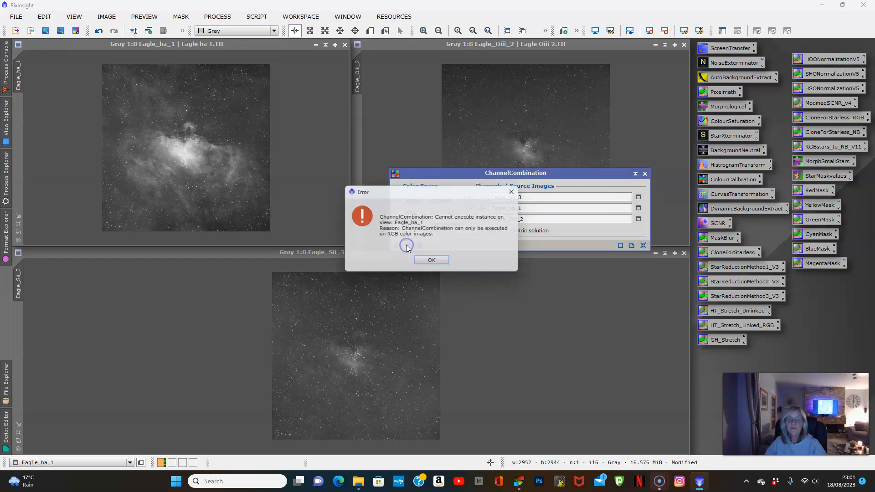
pyautogui.click(433, 262)
pyautogui.click(419, 245)
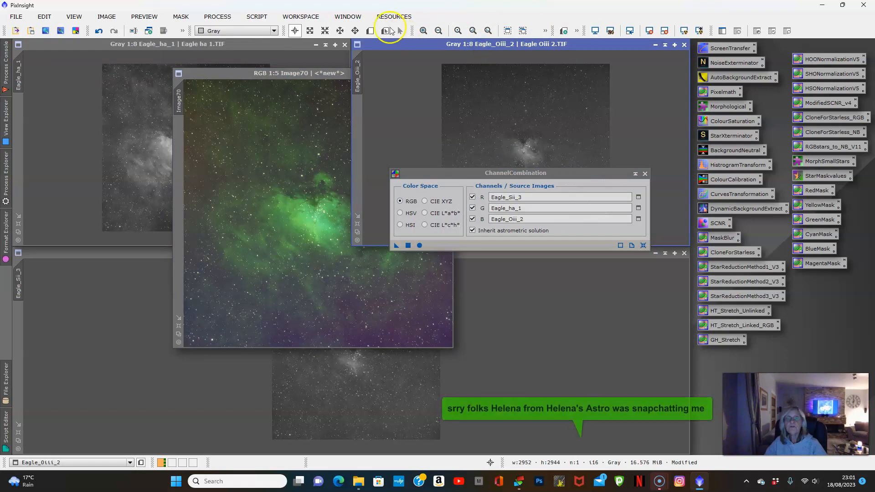
# Step: Cascade the image windows and minimise the three mono images Eagle_Oiii_2, Eagle_ha_1 and Eagle_Sii_3
pyautogui.click(346, 17)
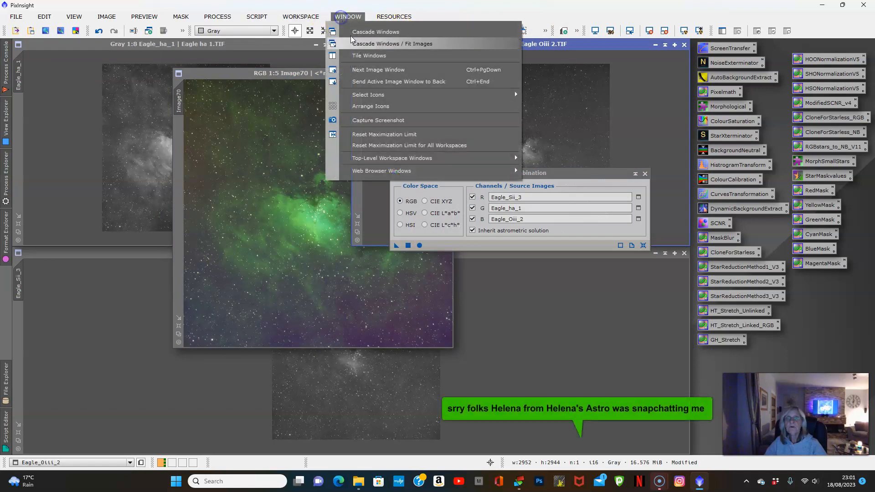
pyautogui.click(368, 55)
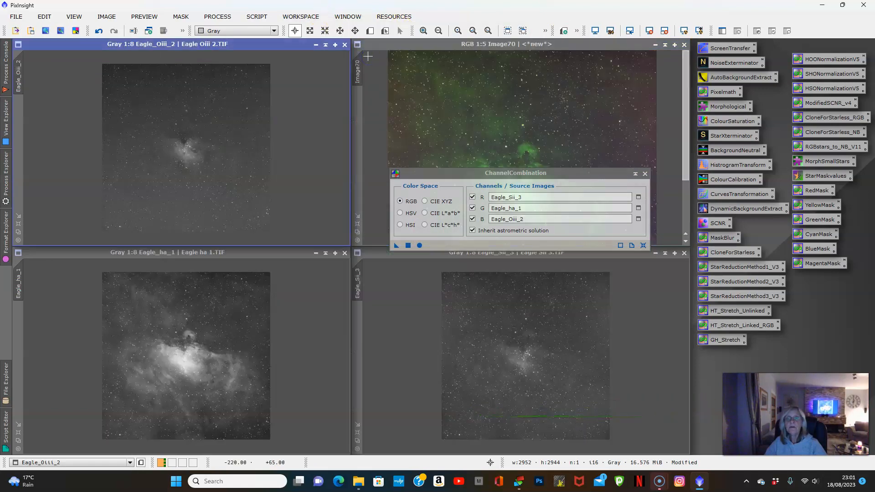
pyautogui.click(350, 17)
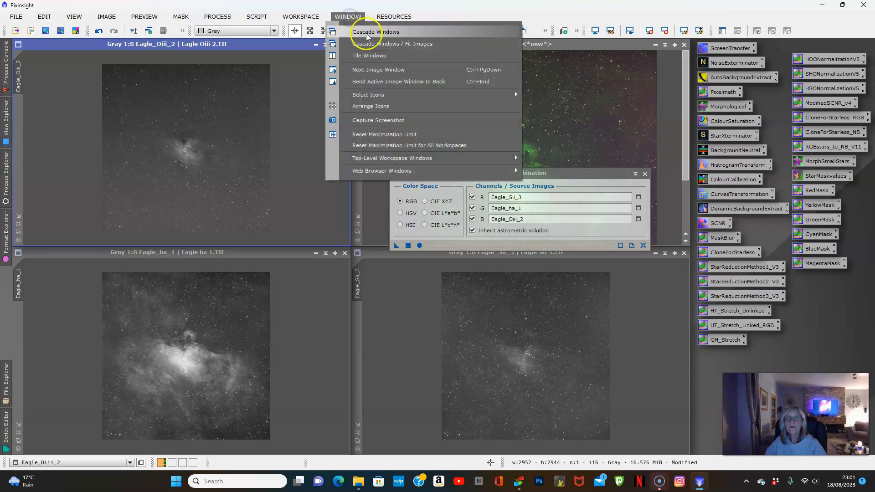
pyautogui.click(363, 32)
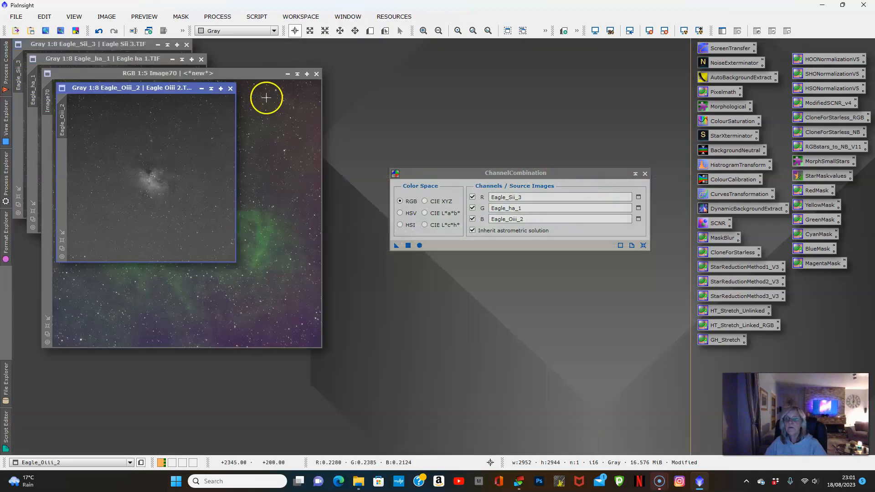
pyautogui.click(201, 88)
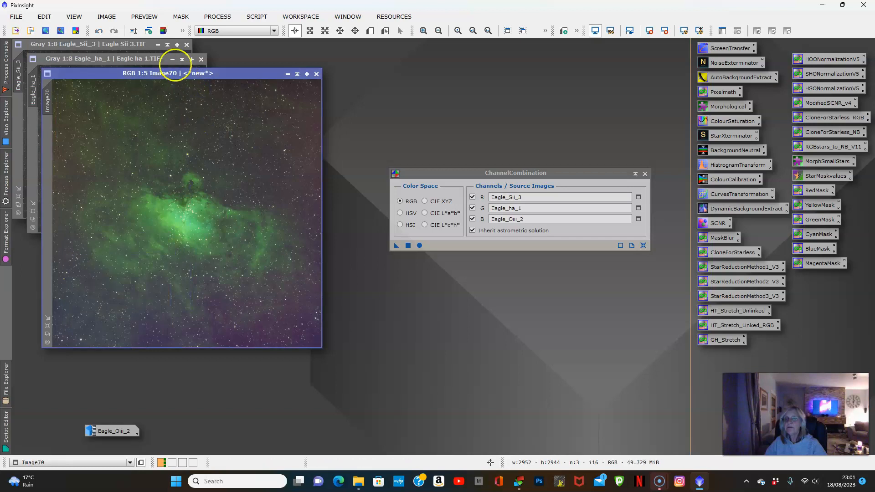
pyautogui.click(172, 59)
pyautogui.click(156, 45)
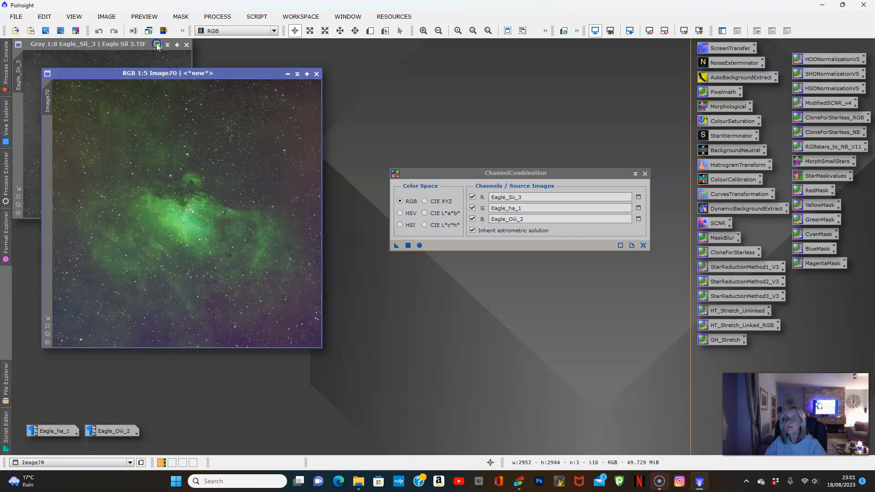
# Step: Close ChannelCombination, then reposition the combined RGB image window in the workspace and enlarge it to a 1:4 view
pyautogui.moveTo(168, 73)
pyautogui.mouseDown()
pyautogui.moveTo(314, 76)
pyautogui.moveTo(447, 287)
pyautogui.moveTo(364, 213)
pyautogui.moveTo(124, 97)
pyautogui.moveTo(170, 79)
pyautogui.mouseUp()
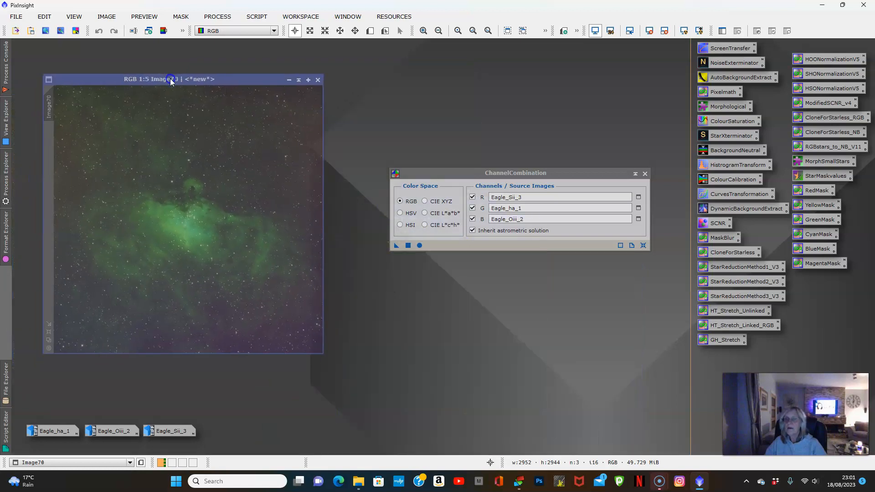
pyautogui.click(643, 174)
pyautogui.click(253, 85)
pyautogui.moveTo(252, 85); pyautogui.dragTo(285, 70)
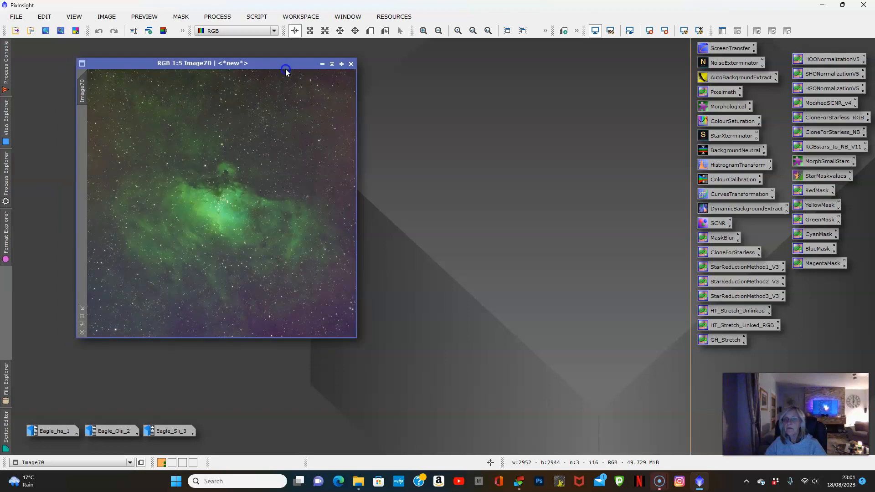
pyautogui.click(82, 316)
pyautogui.click(169, 207)
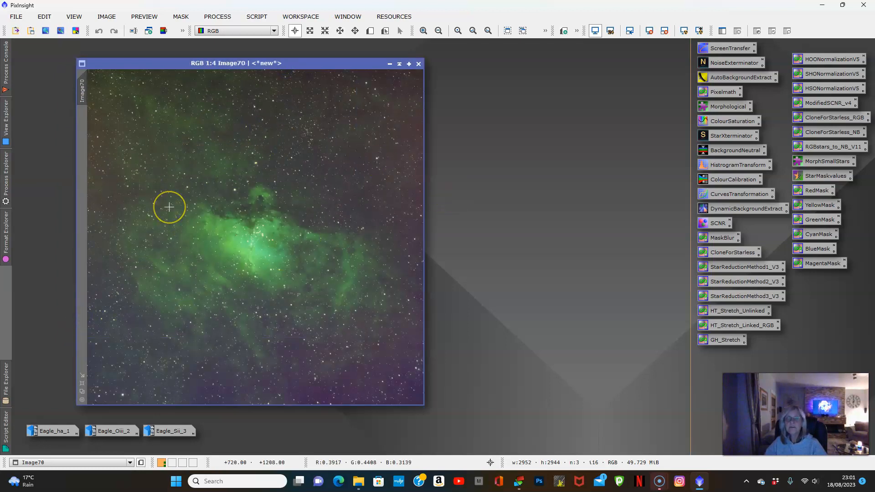
pyautogui.click(215, 279)
pyautogui.click(258, 251)
pyautogui.click(611, 264)
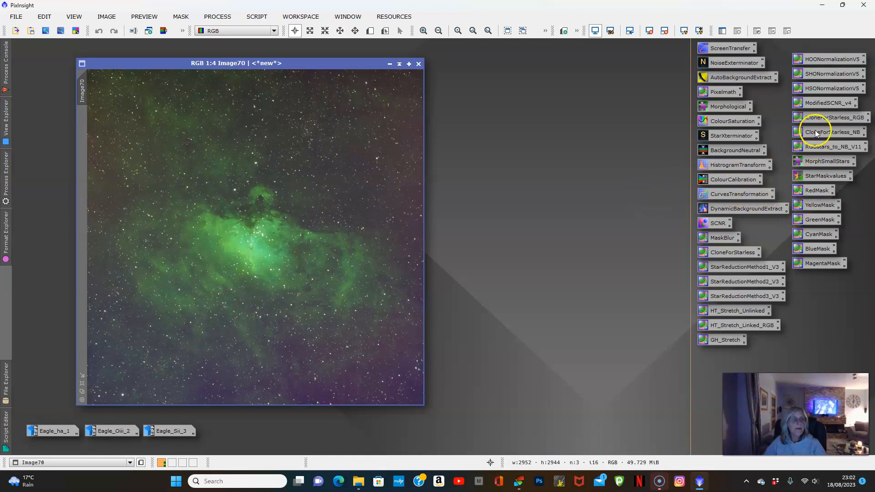
# Step: Apply the ModifiedSCNR_v4 process to the combined RGB image to remove the green cast, and close PixelMath
pyautogui.doubleClick(810, 102)
pyautogui.moveTo(409, 384); pyautogui.dragTo(273, 244)
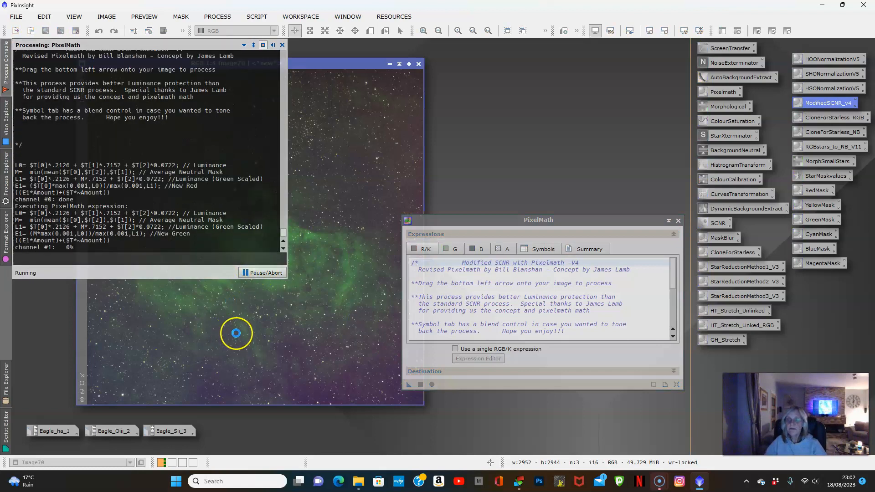
pyautogui.click(678, 221)
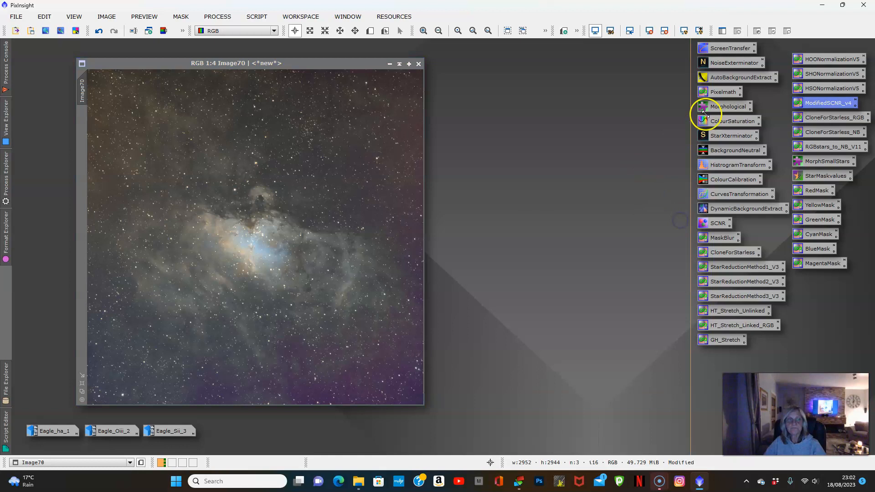
# Step: Run AutomaticBackgroundExtractor on the RGB image with Subtraction correction and Replace target image enabled, and close the generated background model
pyautogui.doubleClick(727, 79)
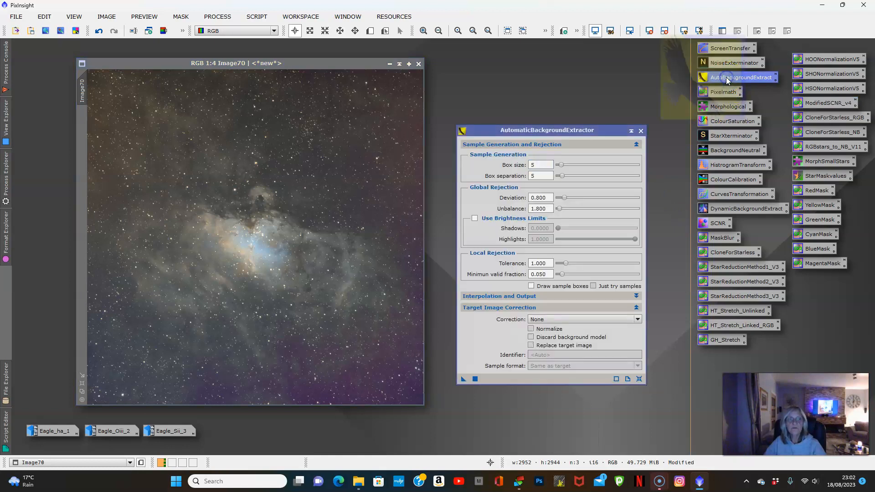
pyautogui.click(638, 319)
pyautogui.click(614, 334)
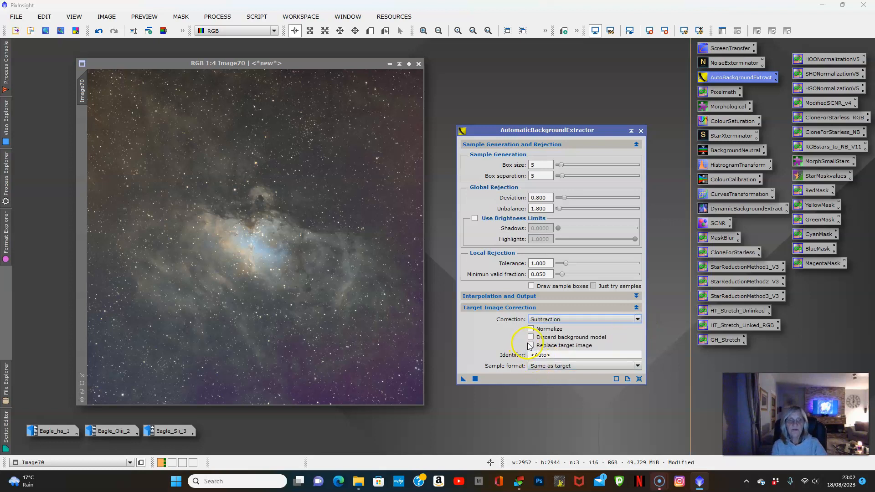
pyautogui.click(531, 345)
pyautogui.moveTo(464, 379); pyautogui.dragTo(241, 297)
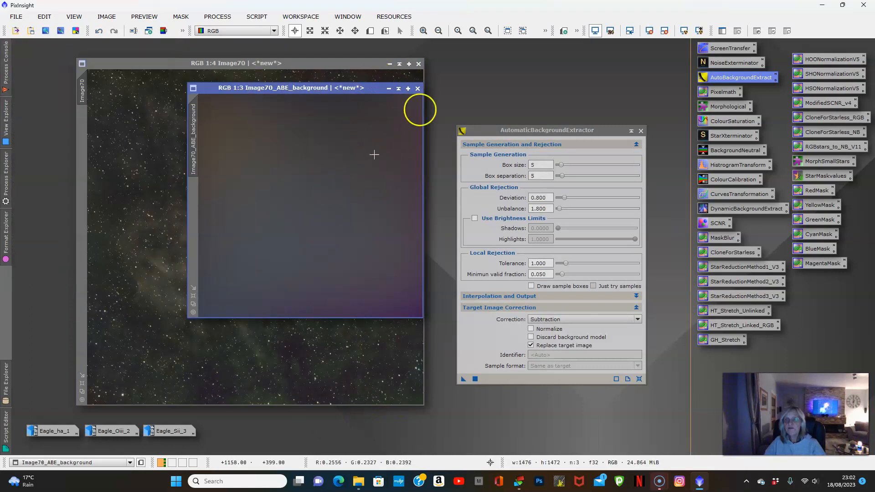
pyautogui.click(418, 88)
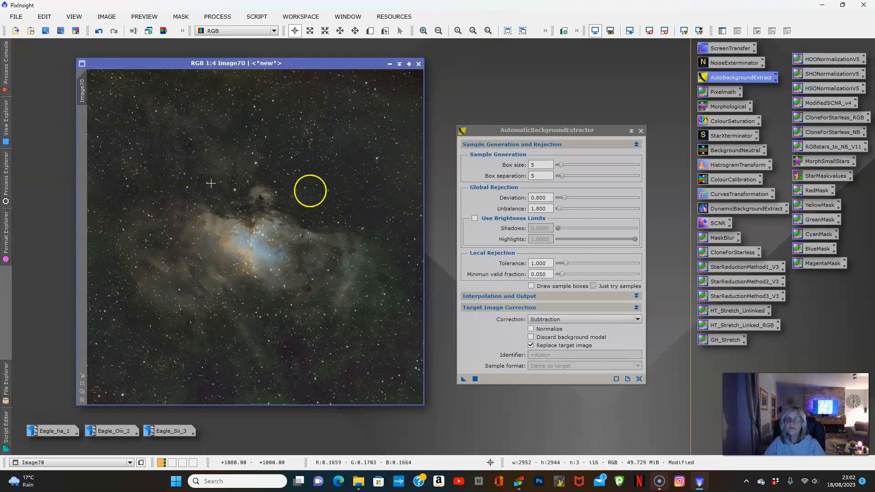
# Step: Close AutomaticBackgroundExtractor and move the combined RGB image window towards the middle of the workspace
pyautogui.click(641, 131)
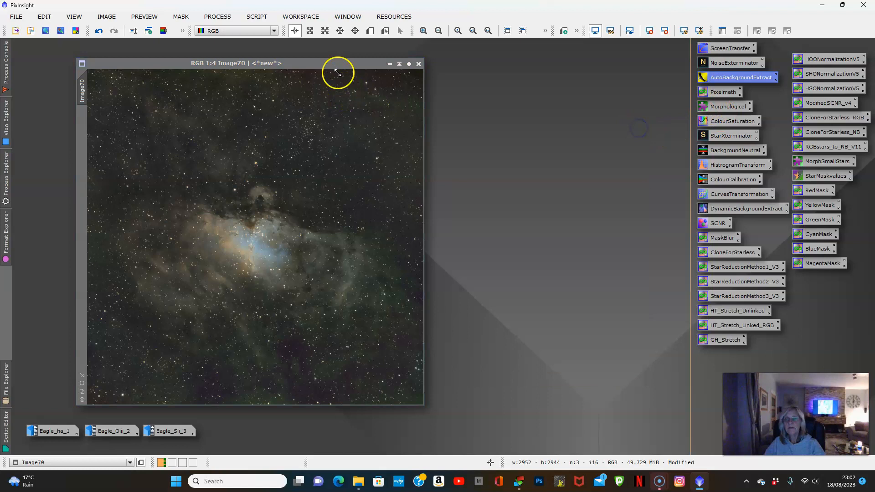
pyautogui.click(364, 72)
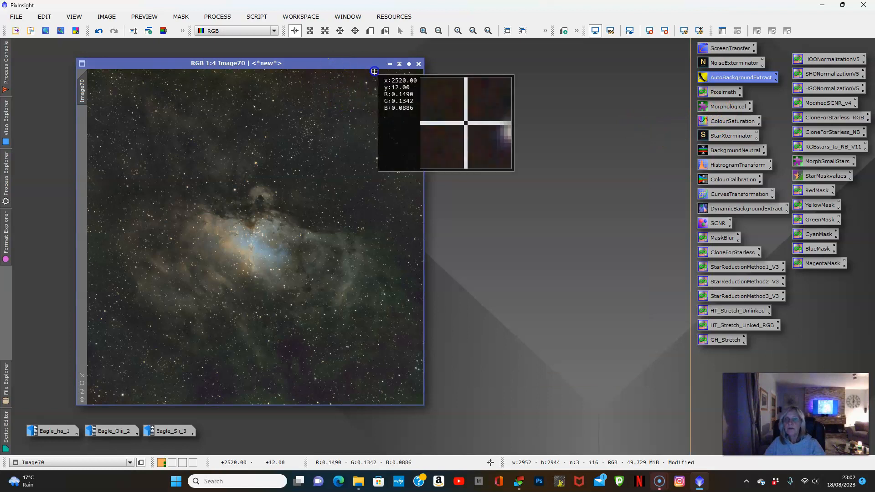
pyautogui.moveTo(354, 69); pyautogui.dragTo(447, 66)
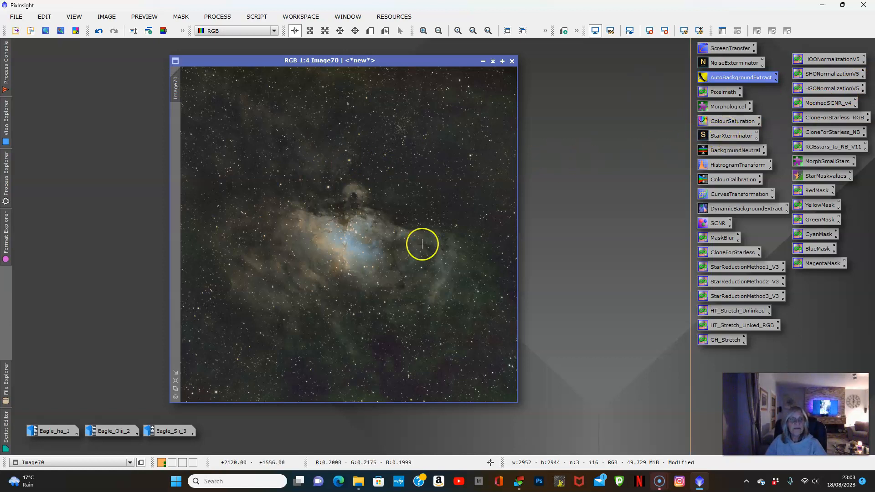
# Step: Duplicate Image70 with the CloneForStarless process, then minimise the original and park its icon beneath the mono image icons
pyautogui.doubleClick(722, 255)
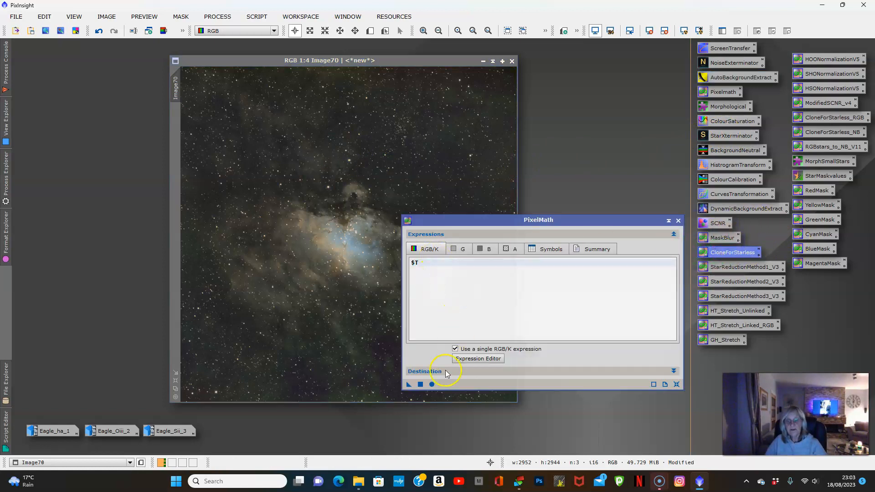
pyautogui.moveTo(409, 384); pyautogui.dragTo(315, 242)
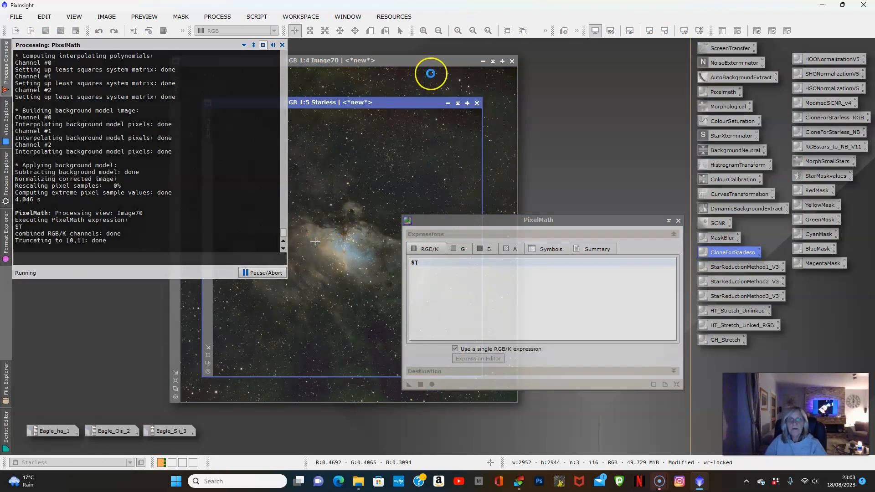
pyautogui.click(483, 61)
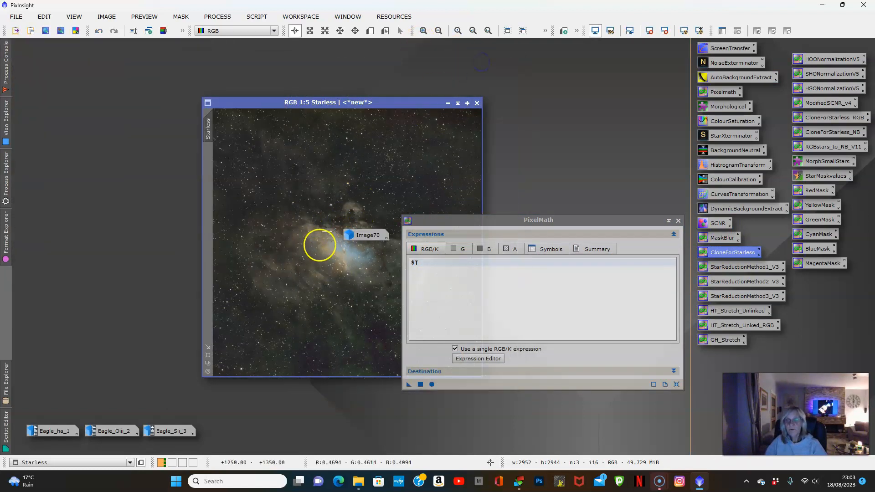
pyautogui.moveTo(370, 234); pyautogui.dragTo(87, 449)
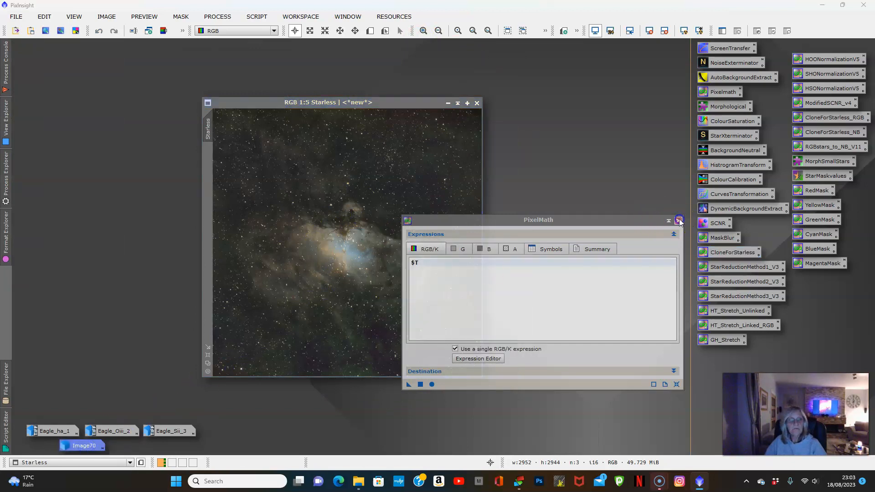
# Step: Close PixelMath, enlarge the Starless clone to a 1:4 view and move its window higher in the workspace
pyautogui.click(678, 220)
pyautogui.click(208, 355)
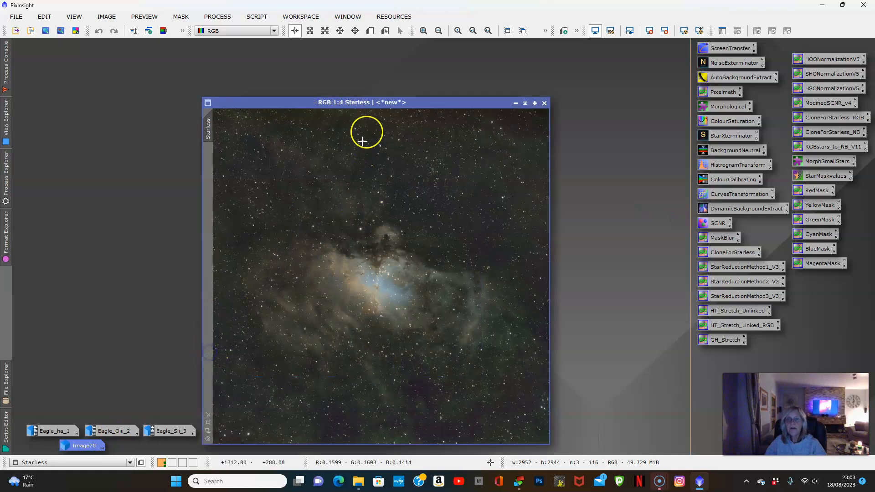
pyautogui.moveTo(370, 99); pyautogui.dragTo(358, 60)
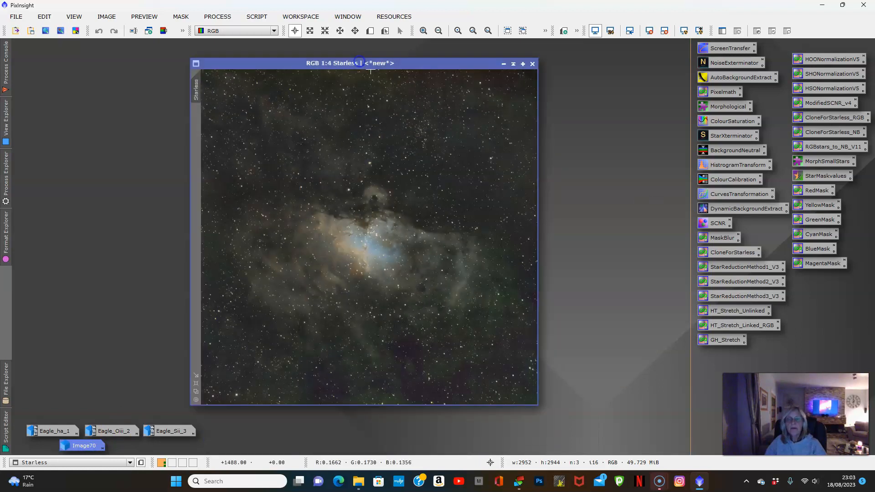
# Step: Run StarXTerminator on the Starless image with Generate Star Image and Unscreen Stars enabled, and close the tool
pyautogui.doubleClick(733, 136)
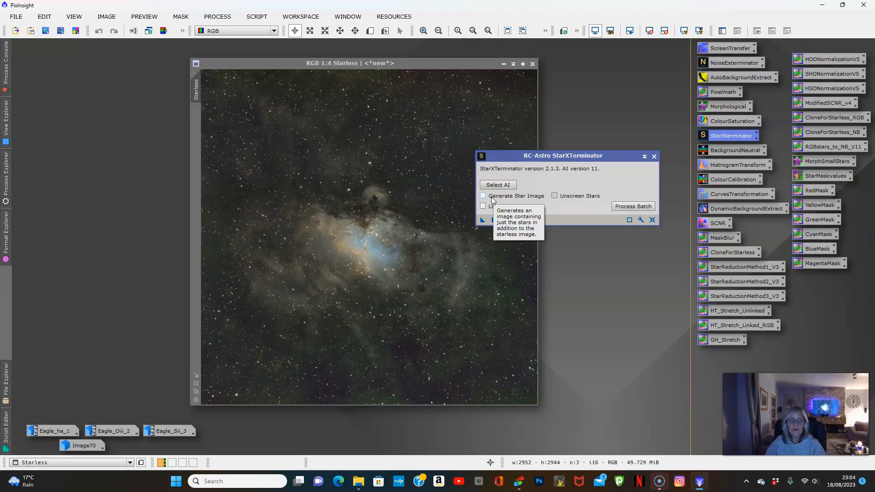
pyautogui.click(482, 196)
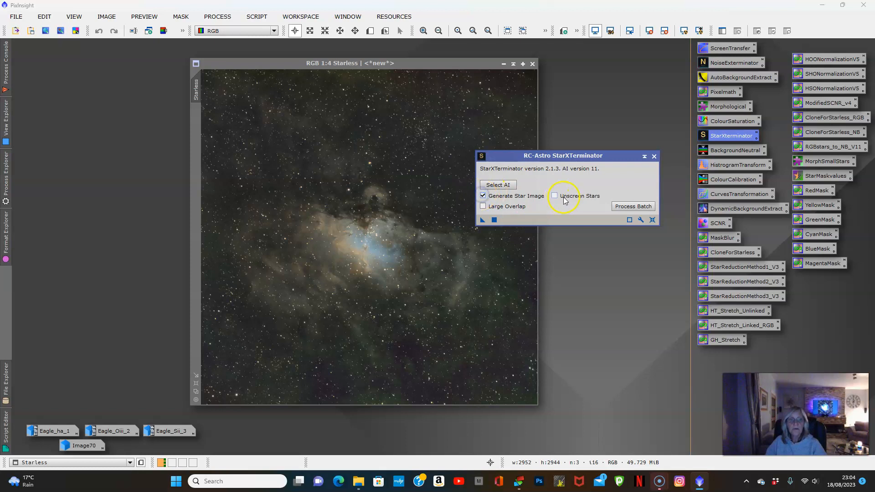
pyautogui.click(483, 219)
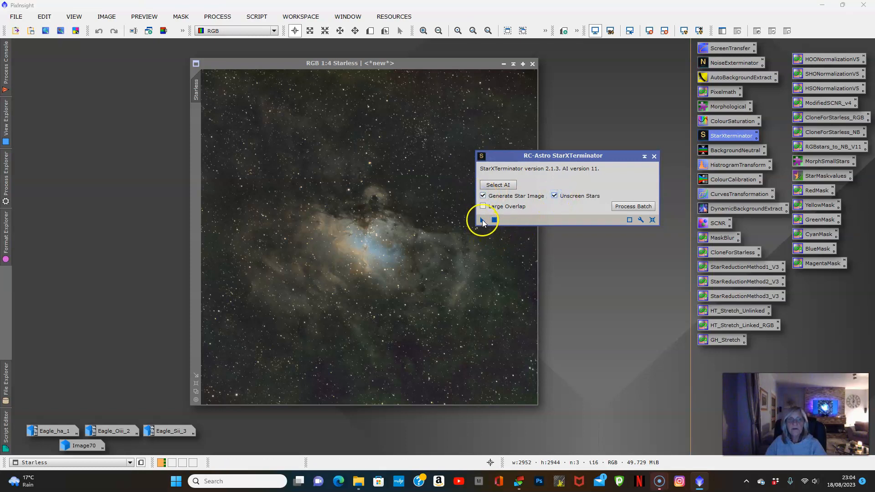
pyautogui.moveTo(482, 220); pyautogui.dragTo(388, 248)
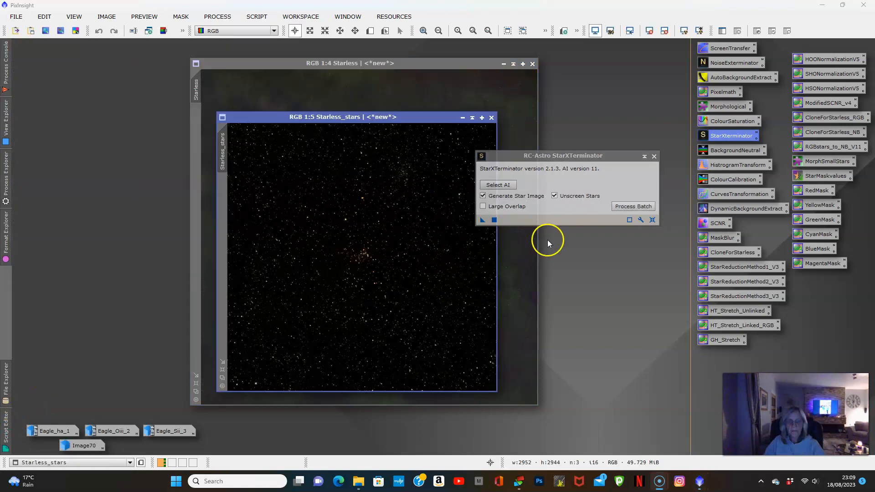
pyautogui.click(654, 156)
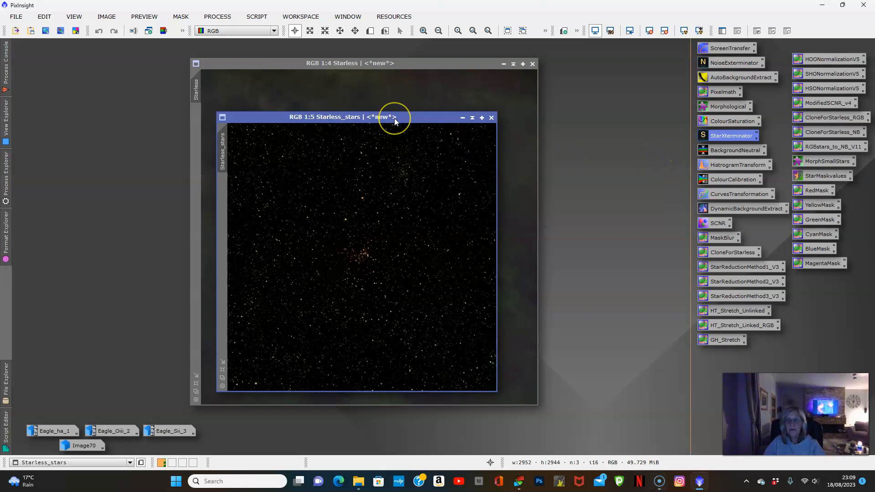
# Step: Minimise the Starless_stars image, park its icon near the workspace's lower edge, and reposition the Starless image window
pyautogui.moveTo(395, 118); pyautogui.dragTo(581, 141)
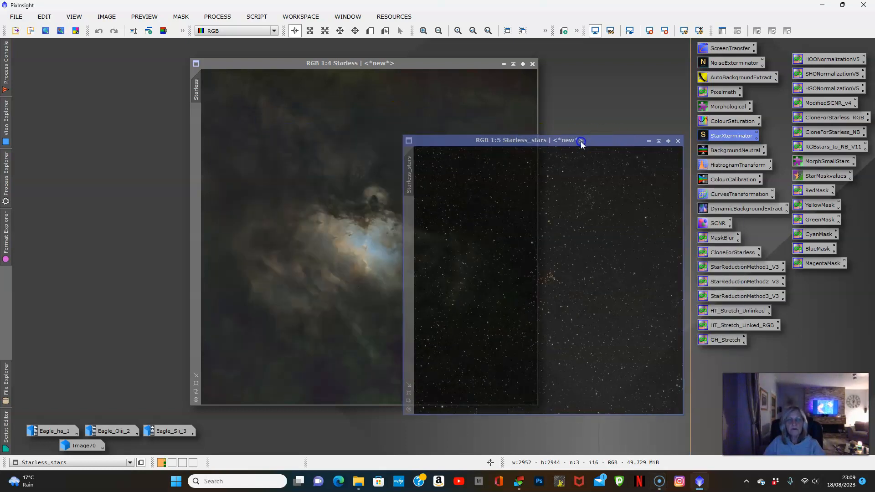
pyautogui.click(647, 141)
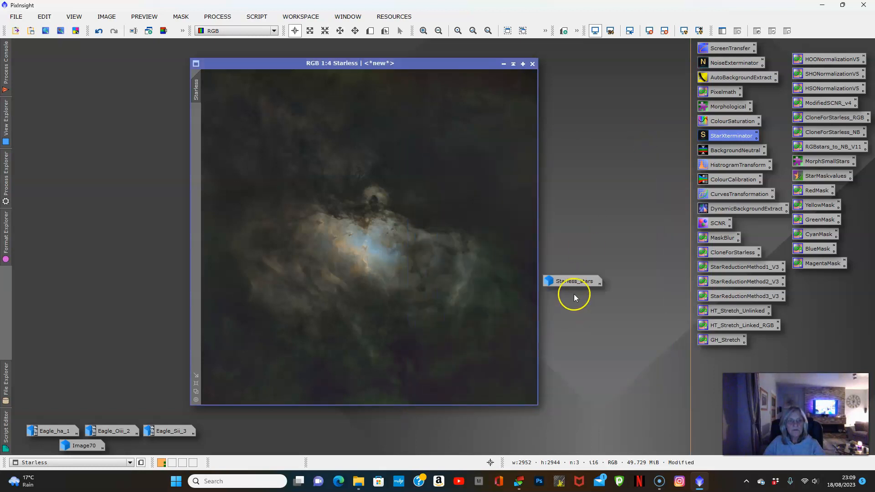
pyautogui.click(574, 282)
pyautogui.moveTo(645, 431); pyautogui.dragTo(648, 433)
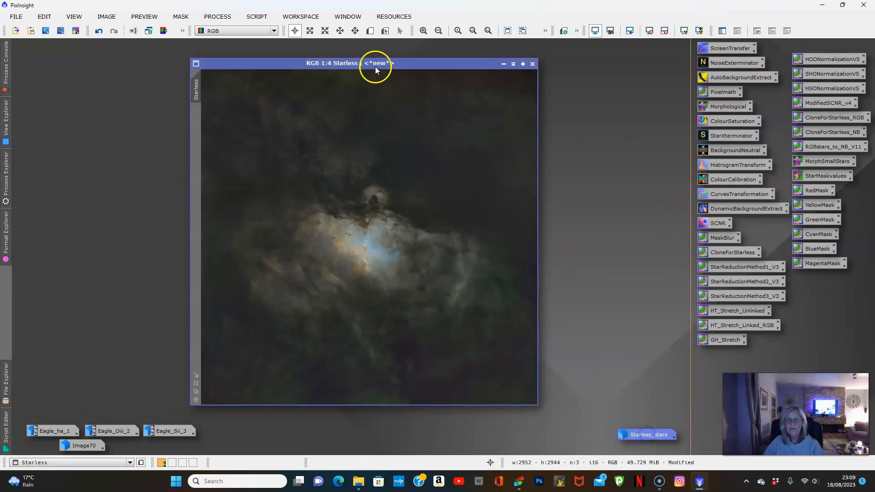
pyautogui.moveTo(358, 62); pyautogui.dragTo(348, 60)
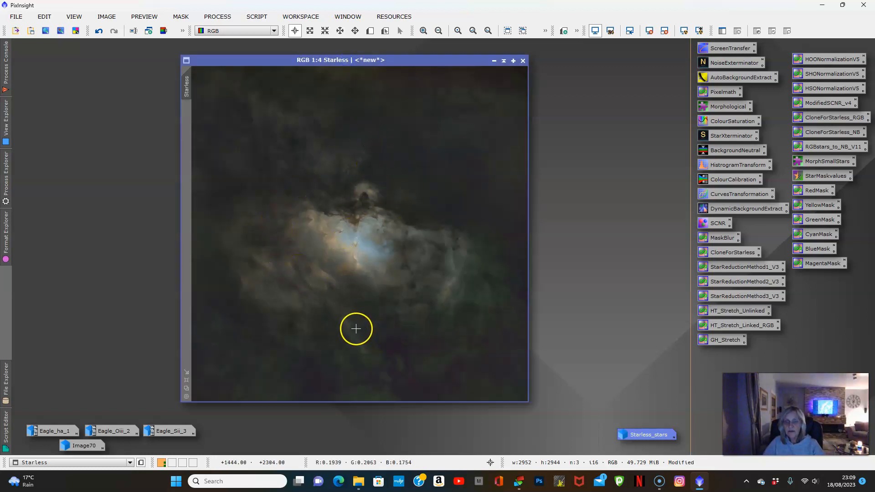
pyautogui.scroll(1, 357, 267)
pyautogui.scroll(-1, 358, 266)
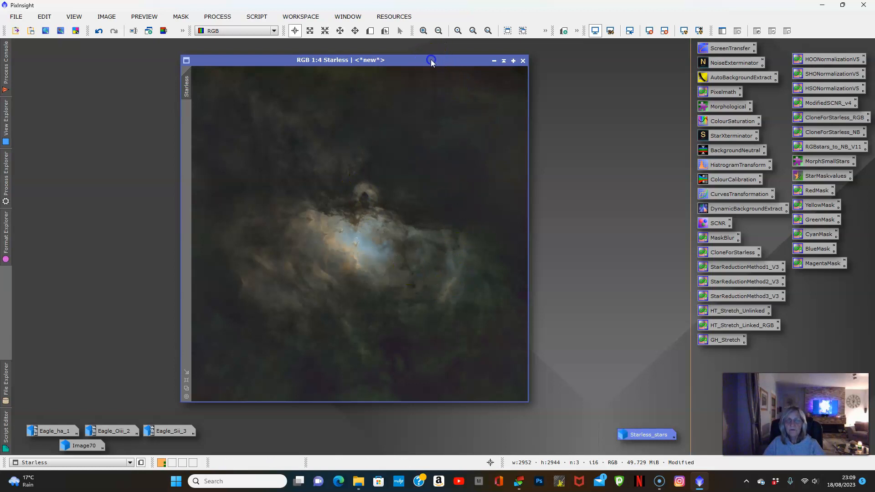
pyautogui.moveTo(430, 59); pyautogui.dragTo(414, 52)
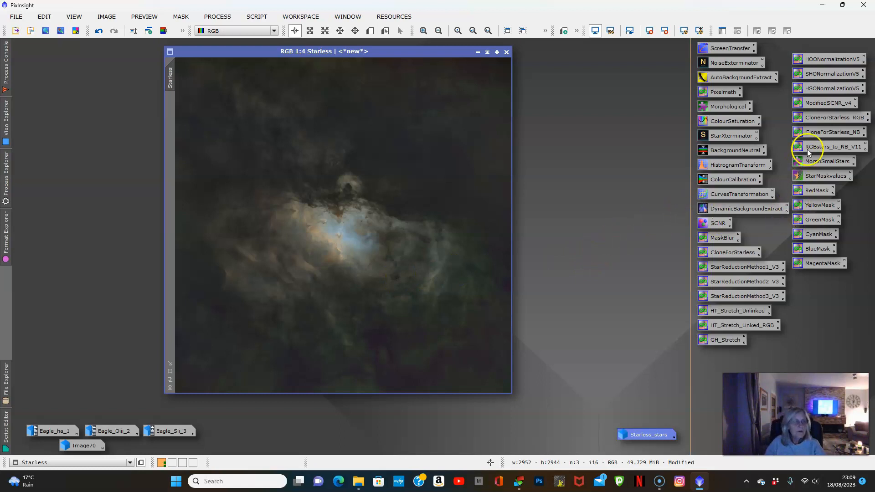
# Step: Apply the ModifiedSCNR_v4 process to the Starless image to remove the remaining green cast, and close PixelMath
pyautogui.doubleClick(817, 104)
pyautogui.moveTo(409, 387); pyautogui.dragTo(297, 231)
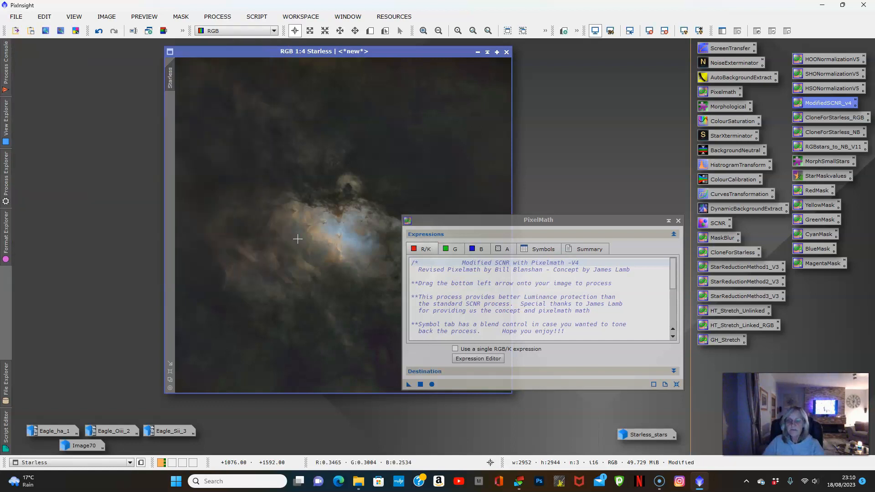
pyautogui.click(679, 221)
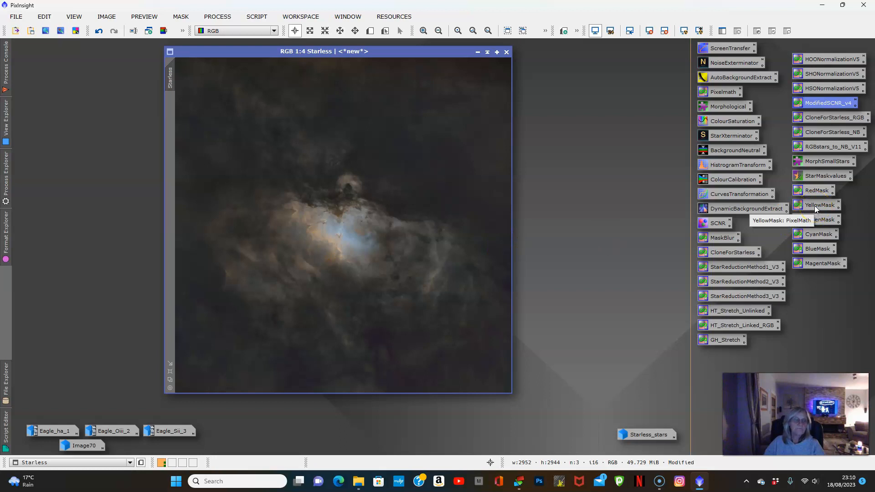
# Step: Generate a red colour mask from the Starless image with RedMask, assign it as that image's mask, and close PixelMath
pyautogui.doubleClick(811, 191)
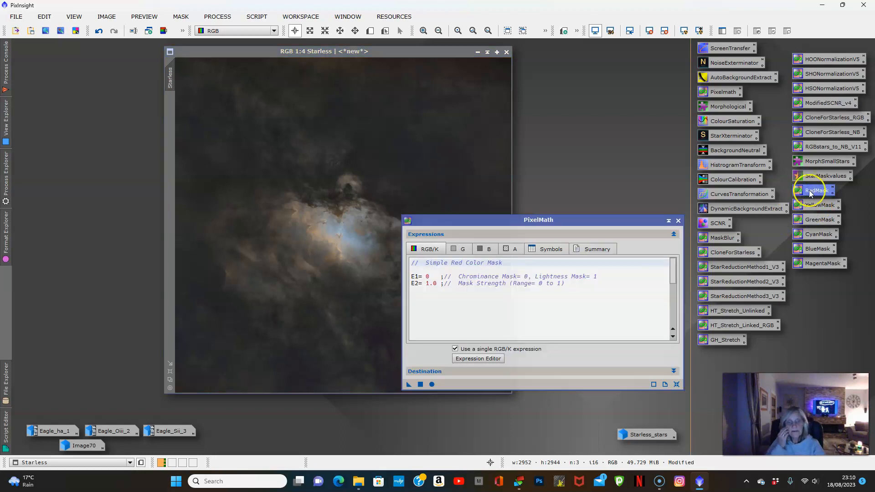
pyautogui.moveTo(410, 386); pyautogui.dragTo(318, 275)
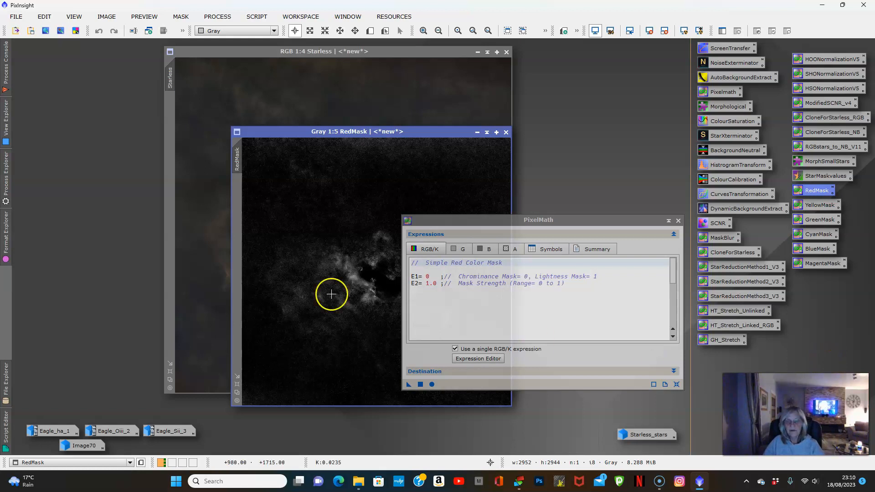
pyautogui.moveTo(236, 156); pyautogui.dragTo(171, 126)
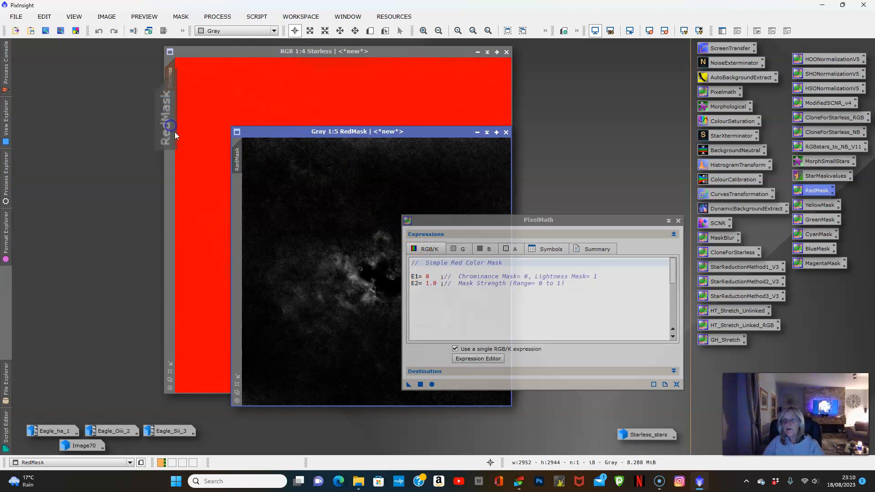
pyautogui.click(678, 221)
# Step: Move the RedMask window aside, make the Starless image active and hide its red mask overlay
pyautogui.moveTo(455, 133); pyautogui.dragTo(481, 147)
pyautogui.click(416, 97)
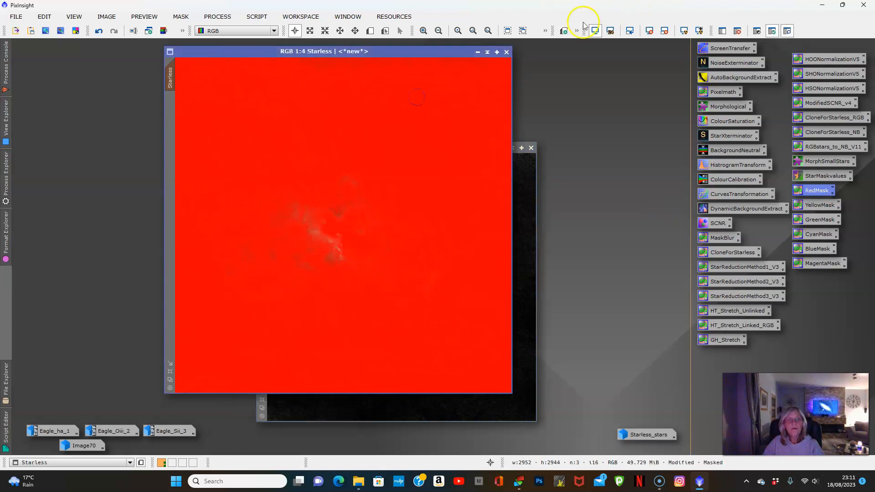
pyautogui.click(787, 31)
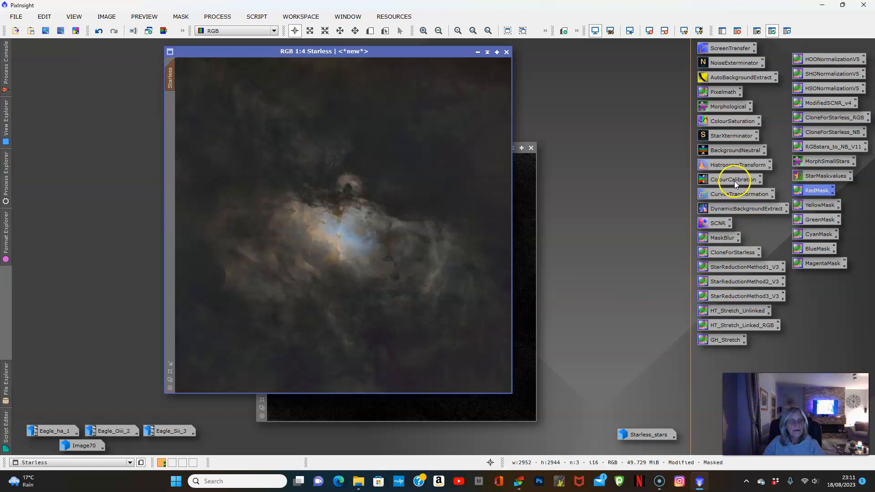
# Step: With real-time preview on, apply a CurvesTransformation red-channel boost to the masked Starless image, raising input 0.45478 to output 0.55556
pyautogui.doubleClick(724, 196)
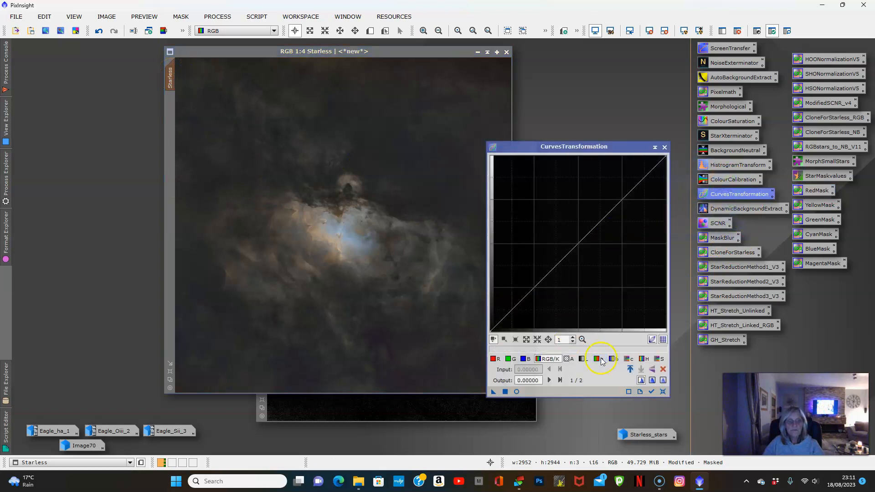
pyautogui.click(517, 391)
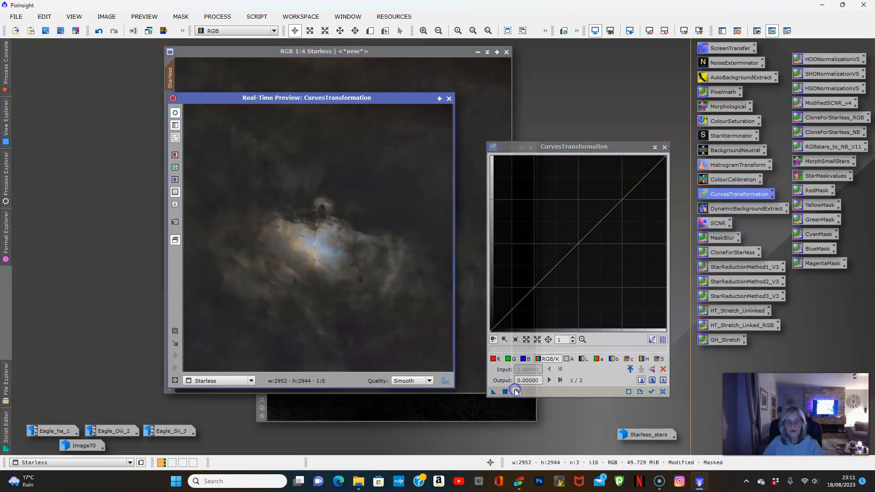
pyautogui.click(499, 360)
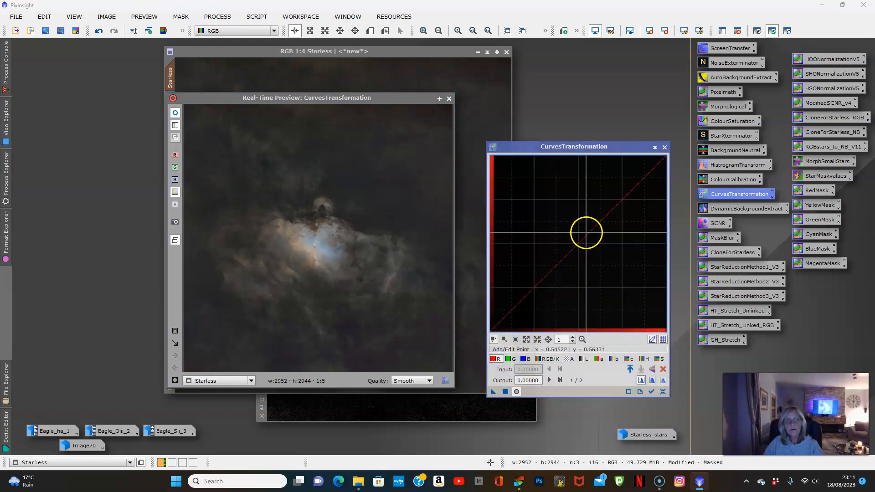
pyautogui.moveTo(584, 239)
pyautogui.mouseDown()
pyautogui.moveTo(548, 214)
pyautogui.moveTo(570, 234)
pyautogui.mouseUp()
pyautogui.click(505, 392)
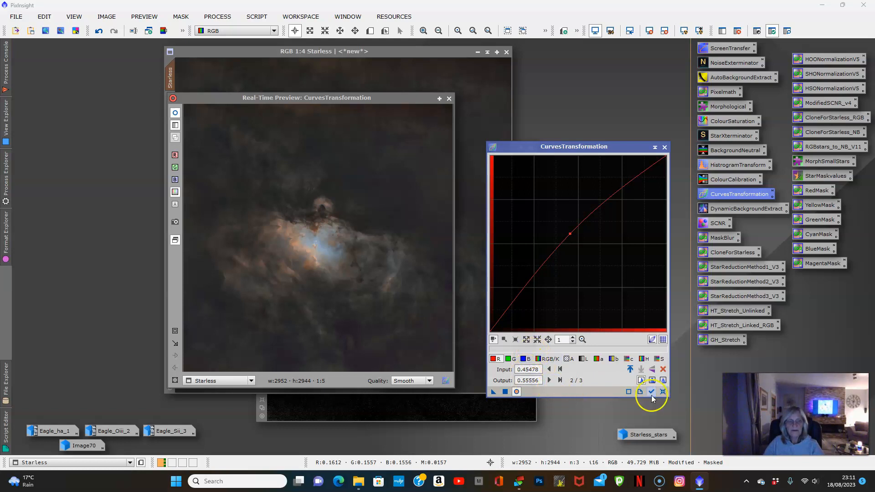
# Step: Reset the curve and apply a second red-channel boost to the Starless image, raising input 0.40310 to output 0.54005
pyautogui.click(663, 391)
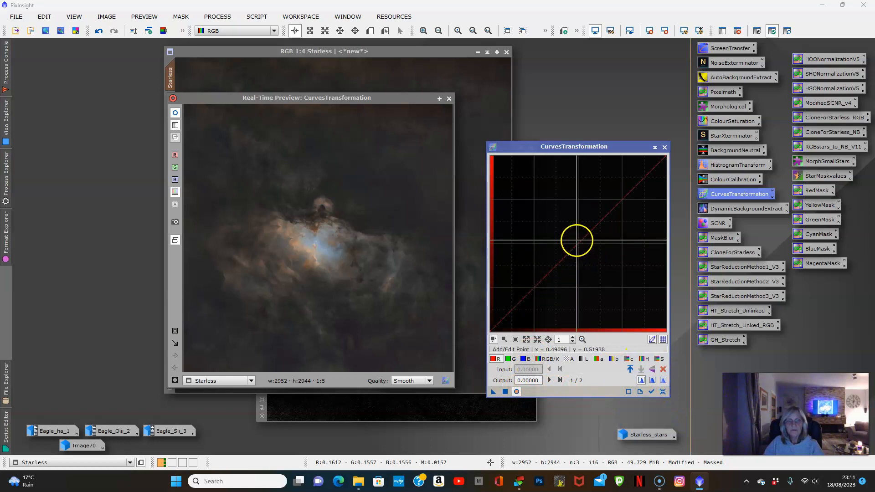
pyautogui.click(561, 261)
pyautogui.moveTo(561, 262); pyautogui.dragTo(561, 237)
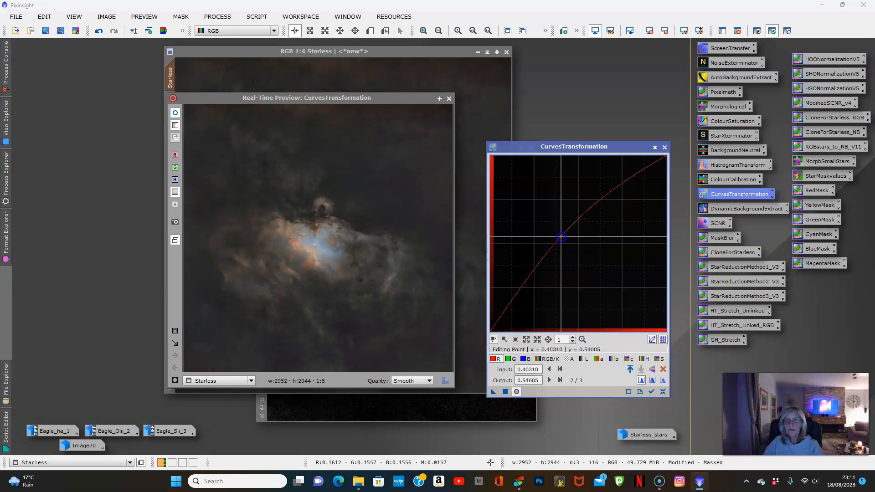
pyautogui.click(504, 392)
# Step: Apply a third red-channel boost to the masked Starless image, raising input 0.36693 to output 0.47287, and reset the curve
pyautogui.click(664, 392)
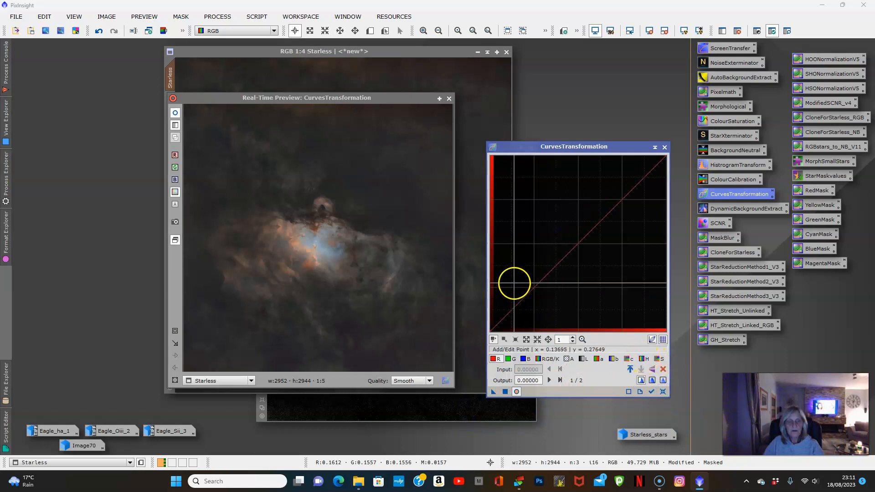
pyautogui.moveTo(561, 261); pyautogui.dragTo(554, 248)
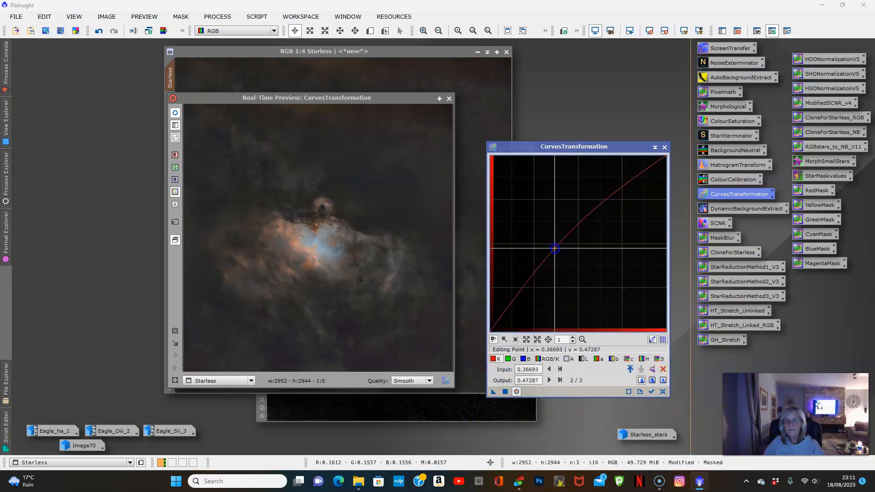
pyautogui.click(504, 392)
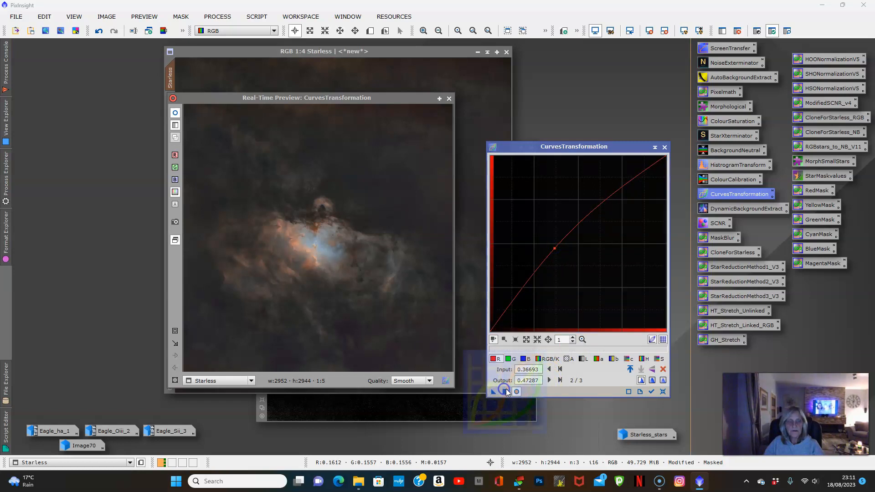
pyautogui.click(663, 392)
# Step: Apply a saturation boost to the masked Starless image, raising input 0.49354 to output 0.61240, reset the curve and close the real-time preview
pyautogui.click(659, 359)
pyautogui.moveTo(568, 254); pyautogui.dragTo(577, 224)
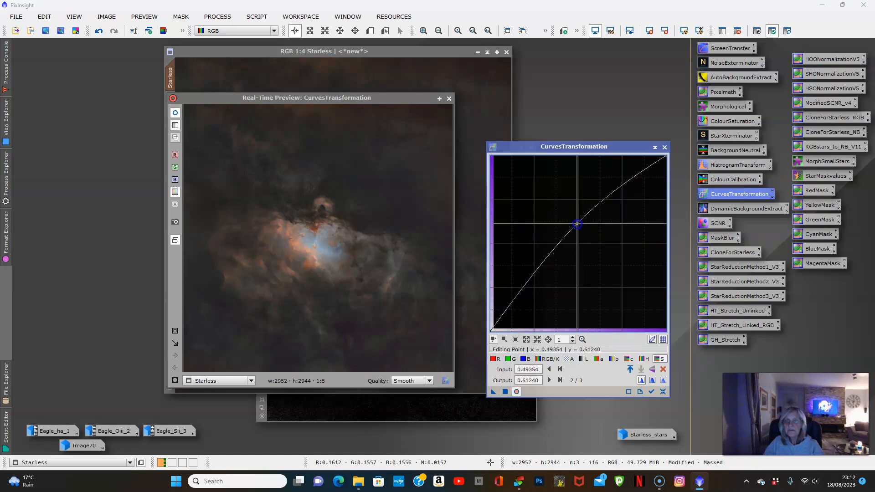
pyautogui.click(505, 392)
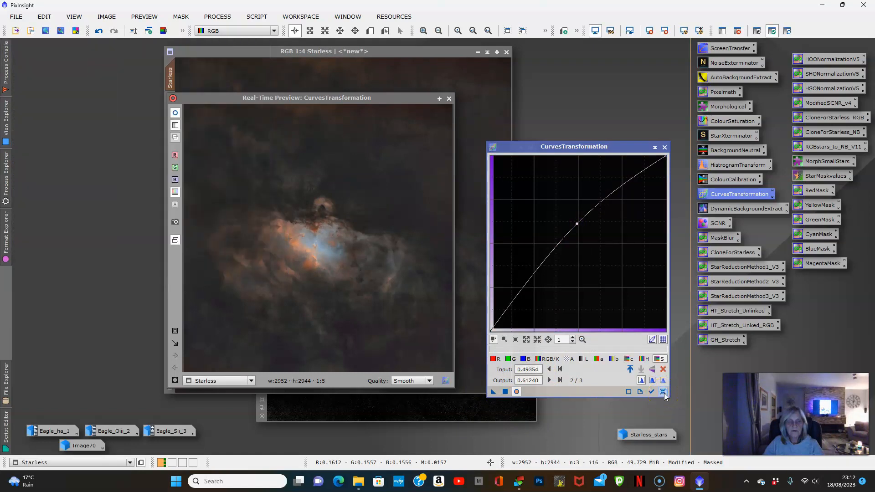
pyautogui.click(663, 392)
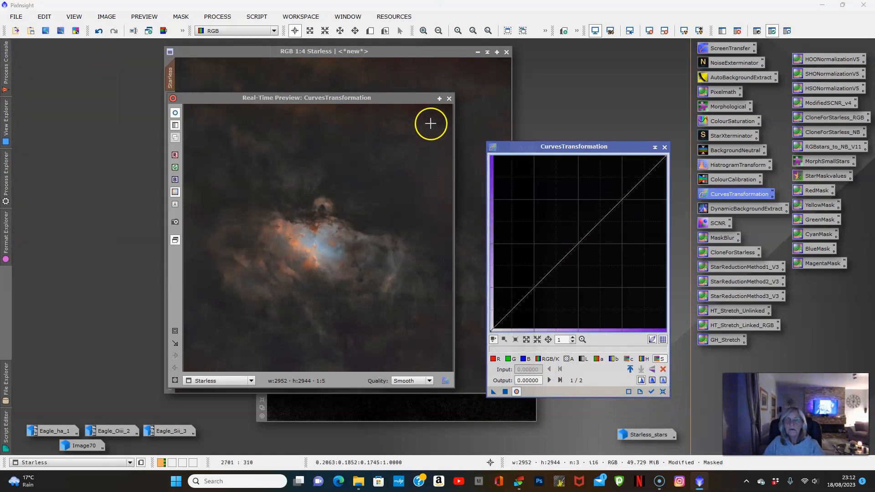
pyautogui.click(449, 99)
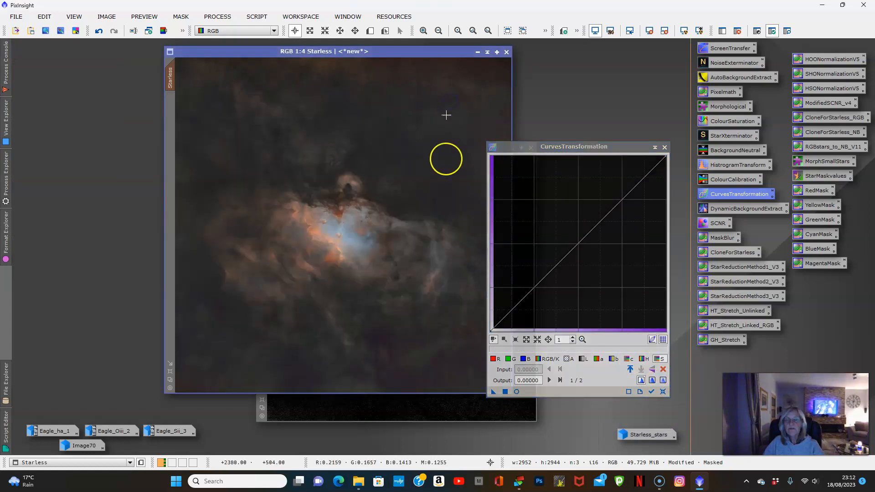
pyautogui.scroll(2, 360, 242)
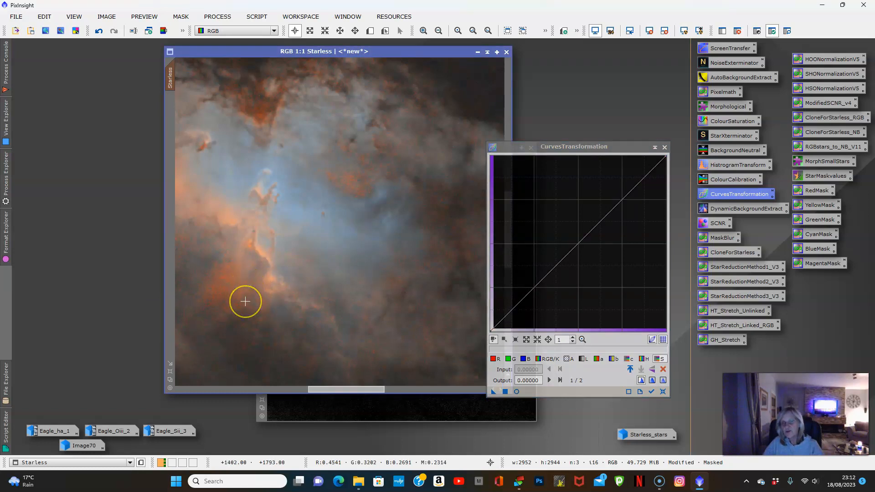
pyautogui.scroll(-4, 253, 297)
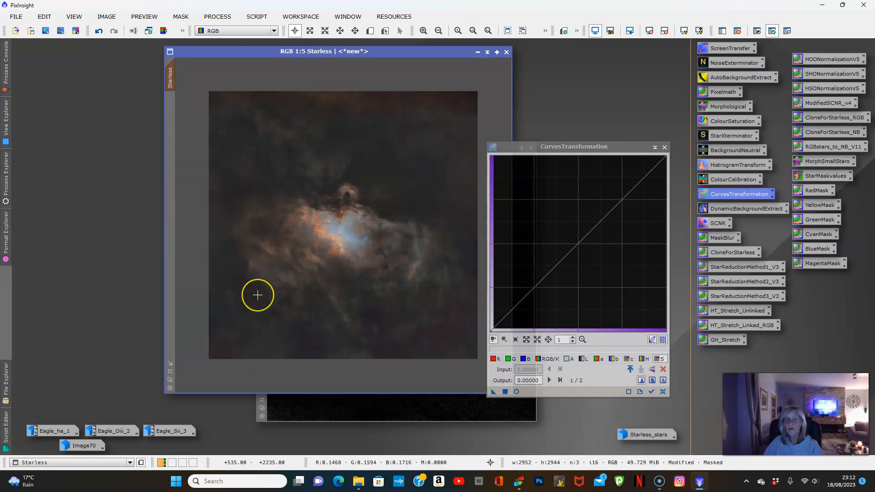
pyautogui.scroll(1, 257, 296)
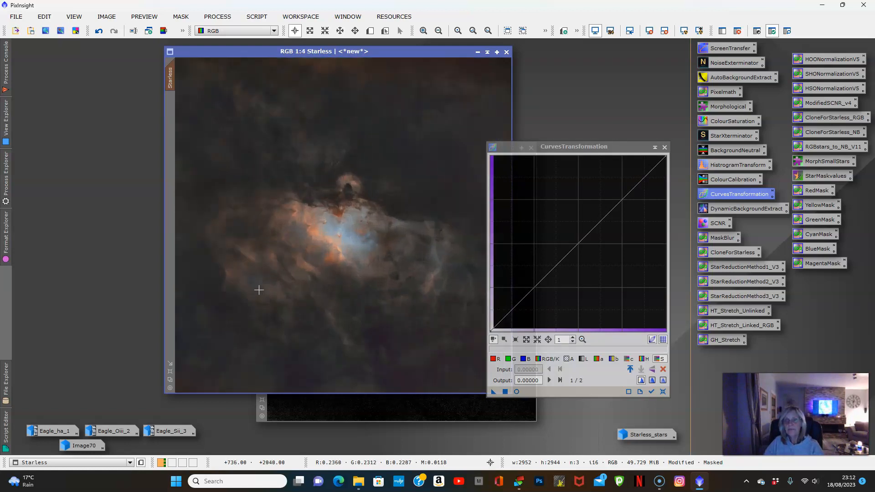
pyautogui.scroll(-1, 260, 286)
pyautogui.scroll(1, 259, 286)
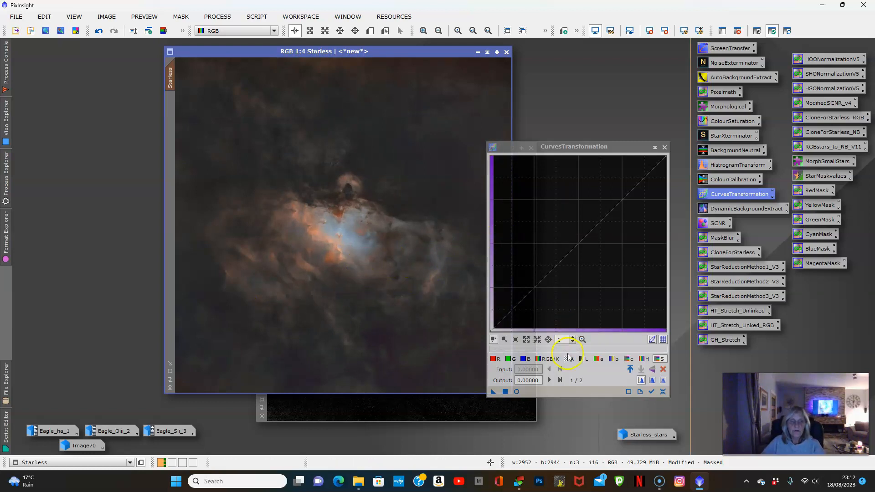
# Step: Try hue curve adjustments on the masked Starless image, including lowering input 0.55297 to output 0.45220 in real-time preview
pyautogui.click(645, 360)
pyautogui.moveTo(584, 236); pyautogui.dragTo(562, 228)
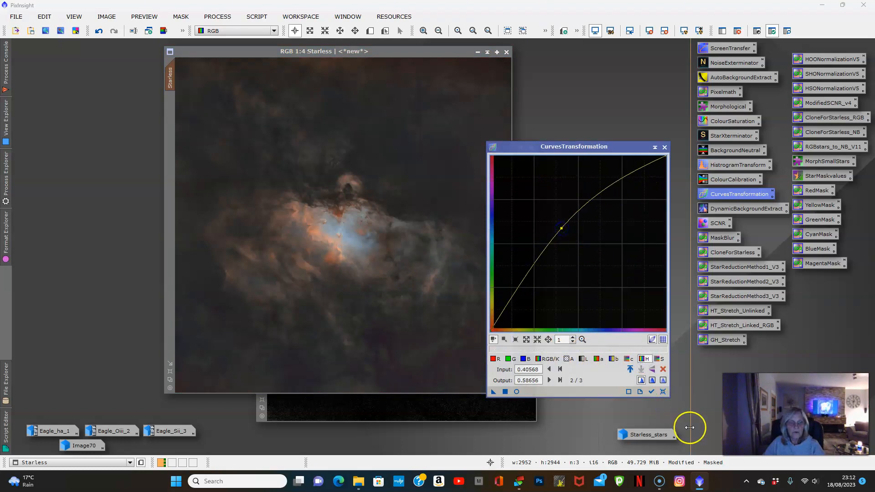
pyautogui.click(663, 392)
pyautogui.click(517, 392)
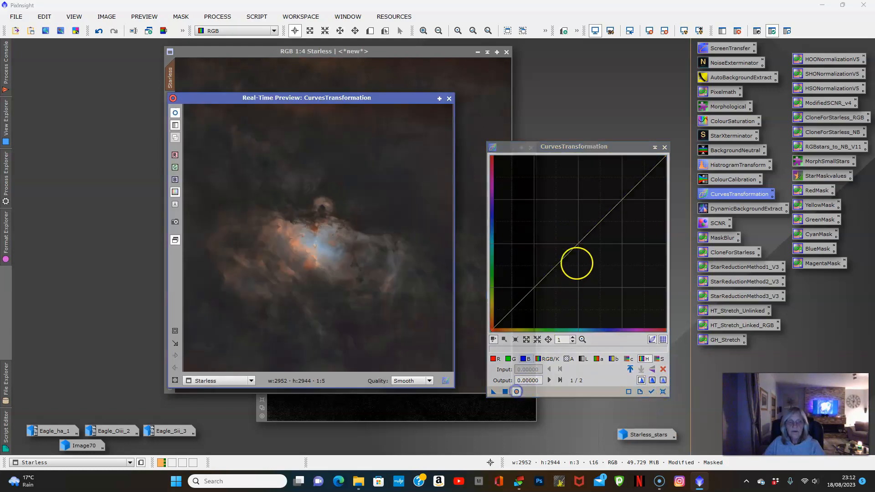
pyautogui.moveTo(582, 240)
pyautogui.mouseDown()
pyautogui.moveTo(558, 209)
pyautogui.moveTo(523, 189)
pyautogui.moveTo(625, 286)
pyautogui.moveTo(587, 252)
pyautogui.mouseUp()
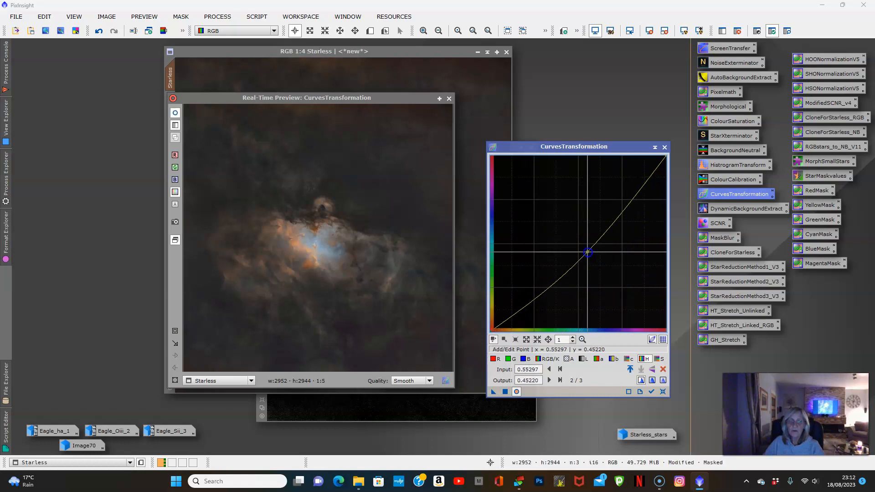
pyautogui.click(663, 390)
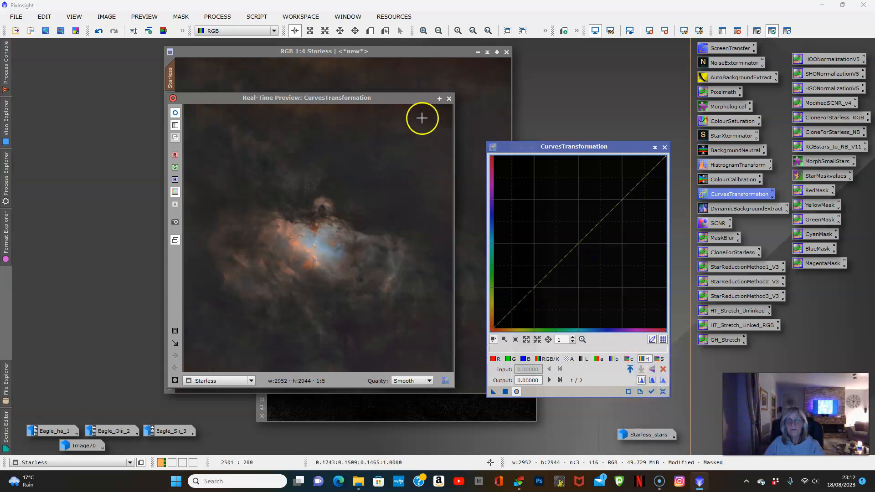
pyautogui.click(449, 98)
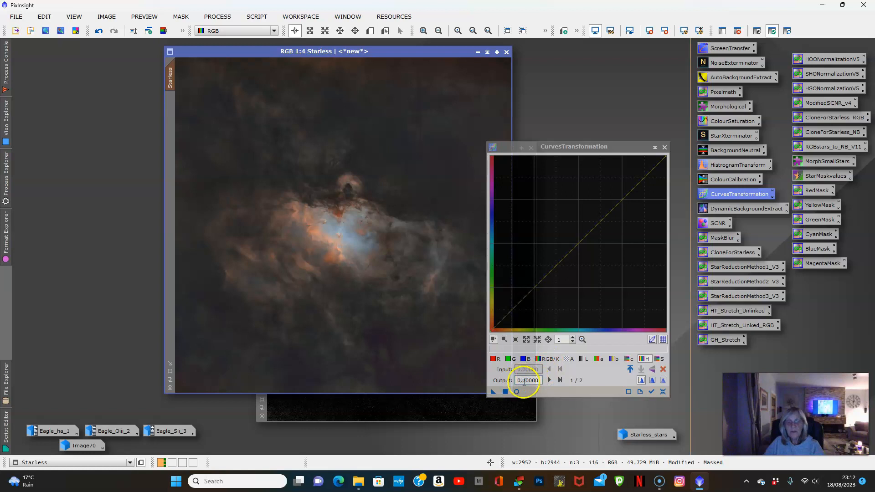
pyautogui.click(663, 391)
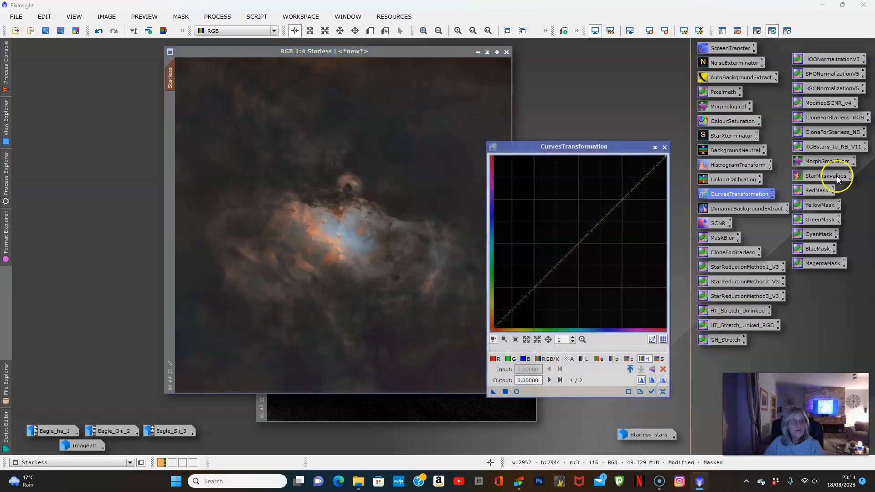
# Step: Generate a yellow colour mask from the Starless image with YellowMask and close the RedMask image, breaking its mask reference
pyautogui.doubleClick(811, 203)
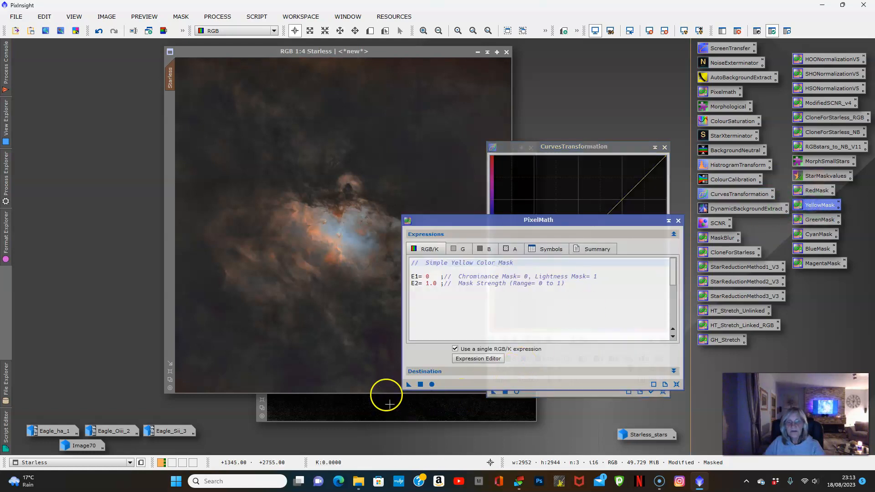
pyautogui.moveTo(410, 384); pyautogui.dragTo(344, 300)
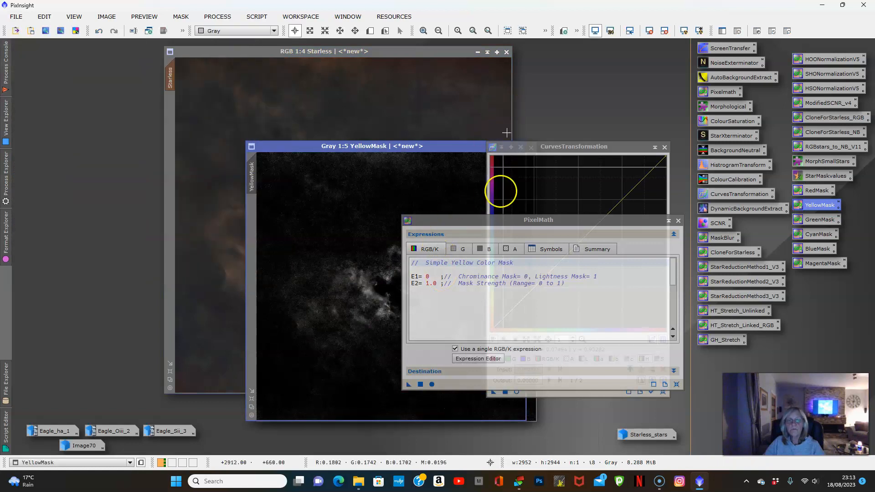
pyautogui.click(530, 408)
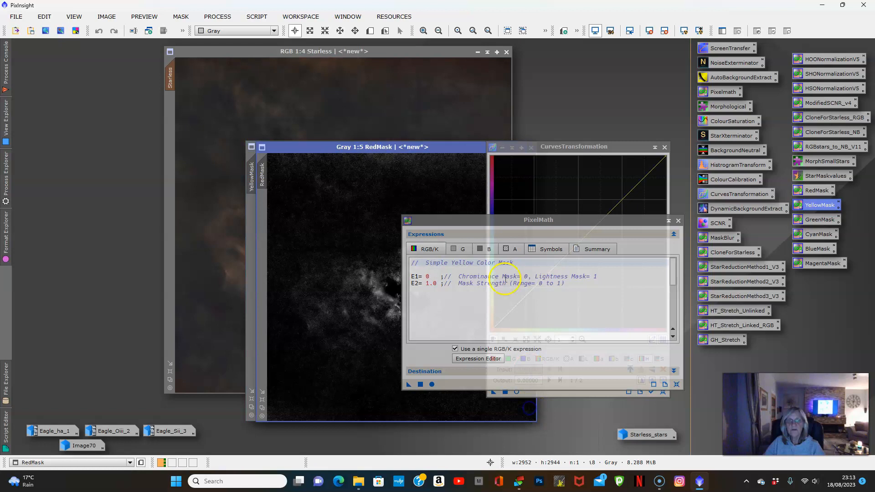
pyautogui.moveTo(410, 145); pyautogui.dragTo(332, 156)
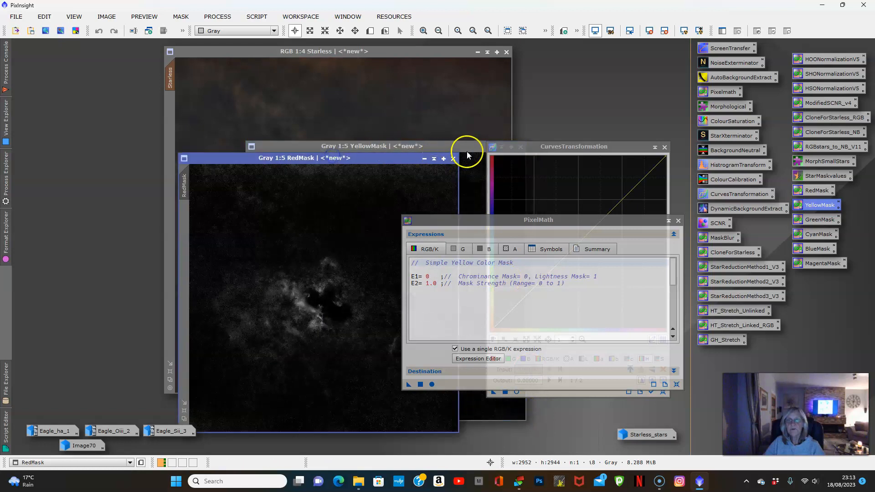
pyautogui.click(453, 159)
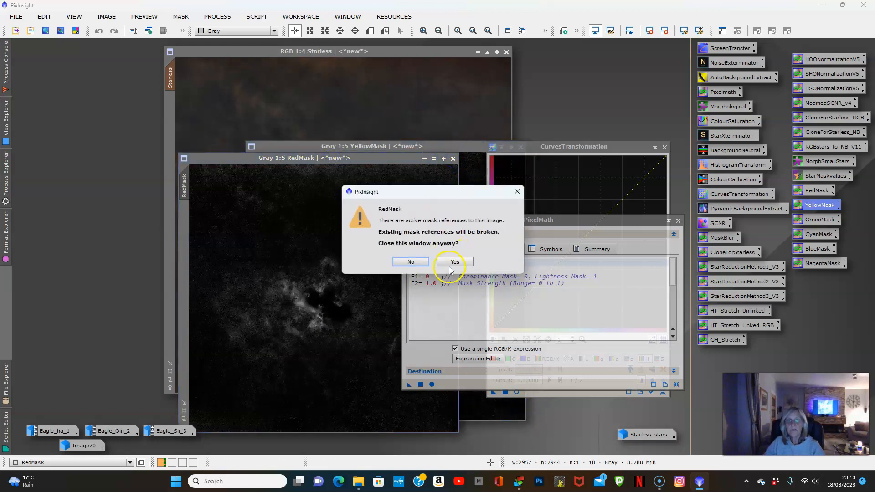
pyautogui.click(449, 263)
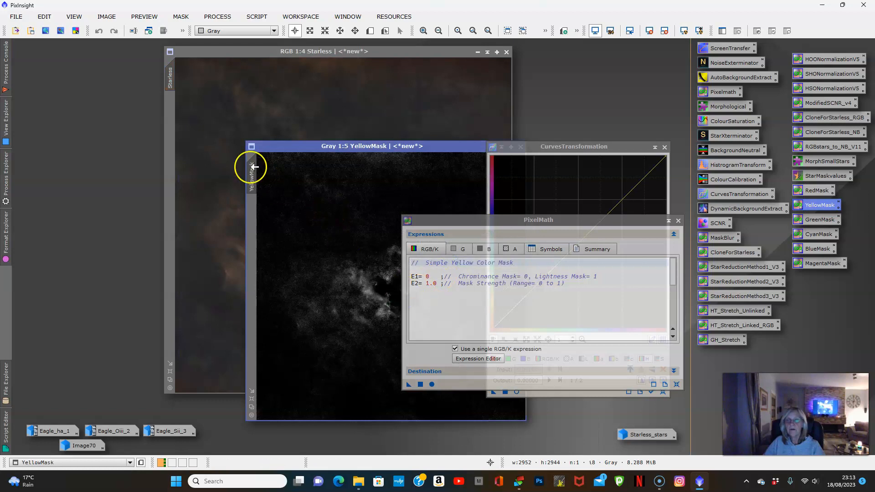
# Step: Assign YellowMask as the Starless image's mask, make Starless active and close PixelMath
pyautogui.moveTo(254, 167); pyautogui.dragTo(166, 132)
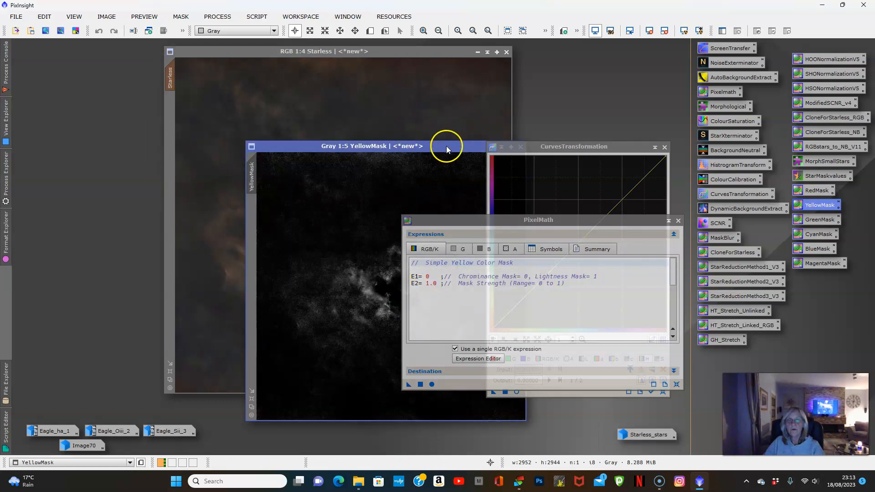
pyautogui.click(453, 118)
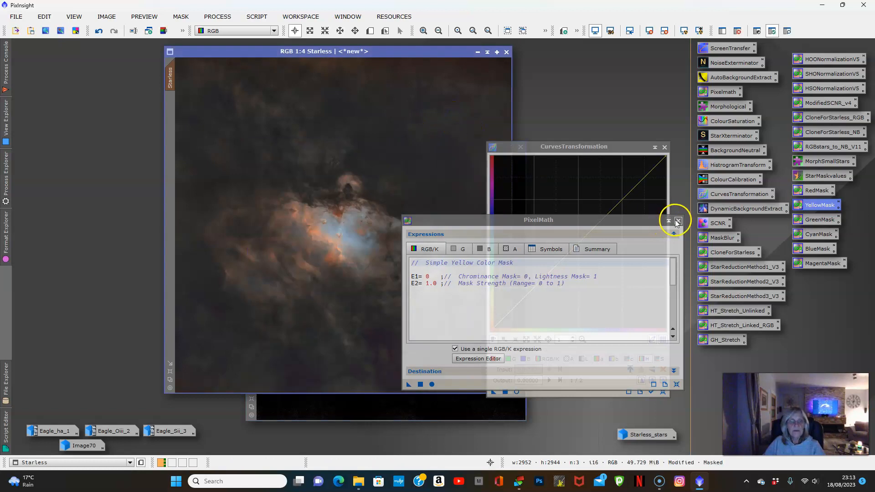
pyautogui.click(678, 222)
# Step: With real-time preview on, apply a red-channel boost through the yellow mask, raising input 0.54005 to output 0.59432, and reset the curve
pyautogui.click(517, 392)
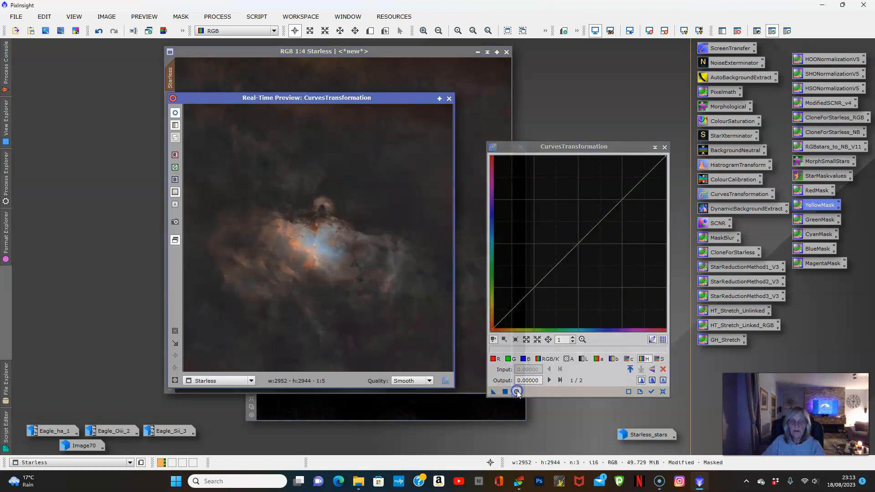
pyautogui.click(501, 360)
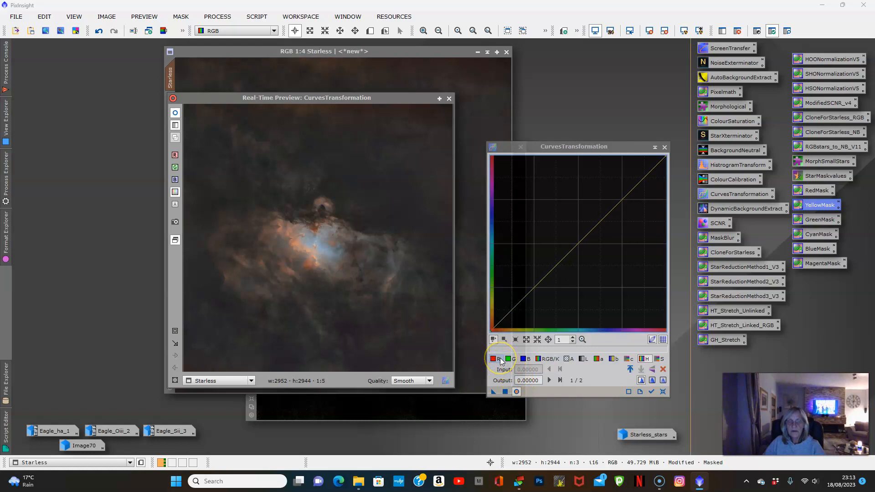
pyautogui.click(501, 360)
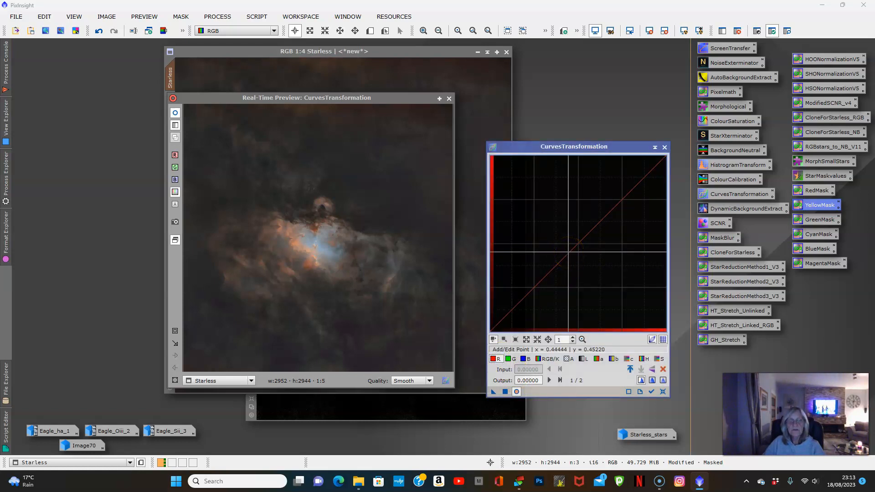
pyautogui.moveTo(568, 253); pyautogui.dragTo(586, 227)
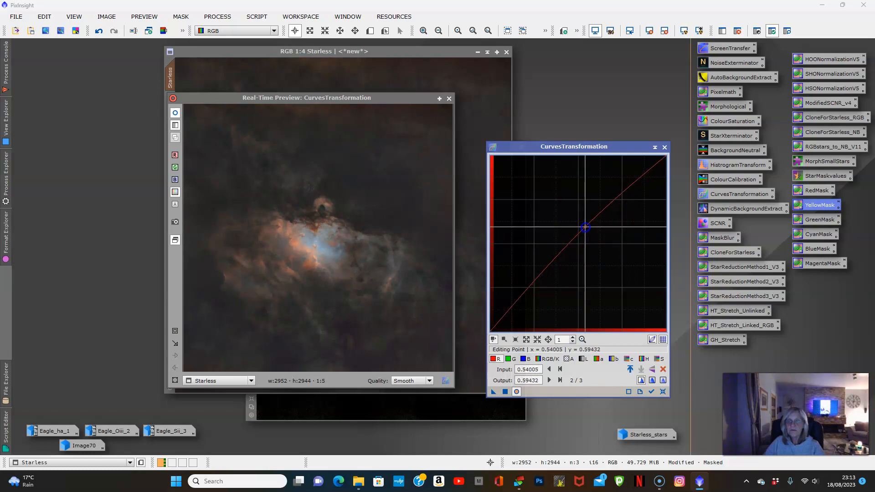
pyautogui.click(505, 392)
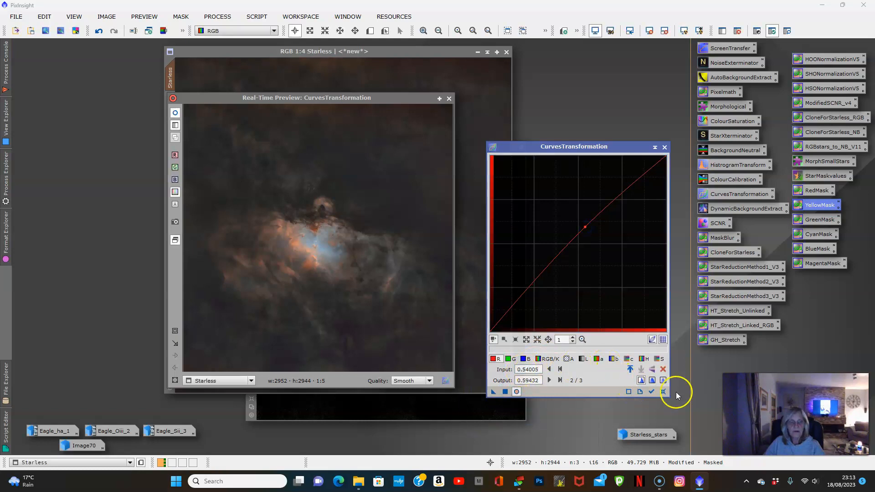
pyautogui.click(663, 391)
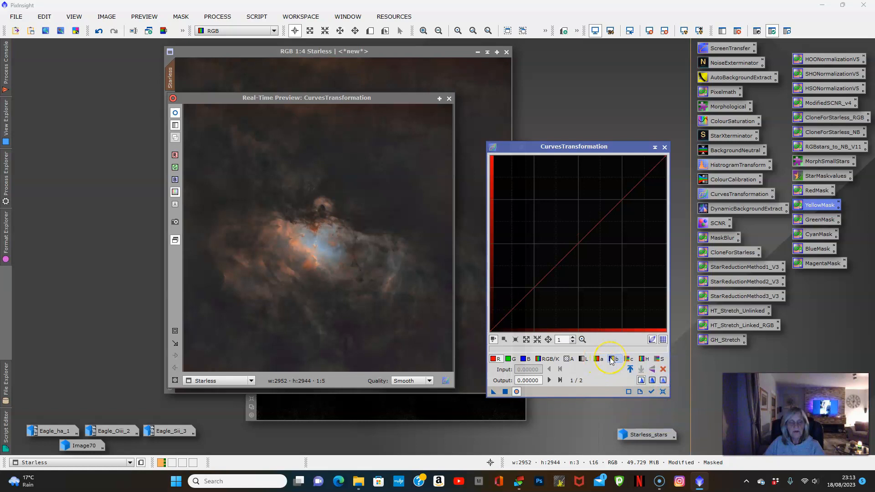
# Step: Apply a CIE b* curve boost to the yellow-masked Starless image, raising input 0.52196 to output 0.66667, and reset the curve
pyautogui.click(613, 359)
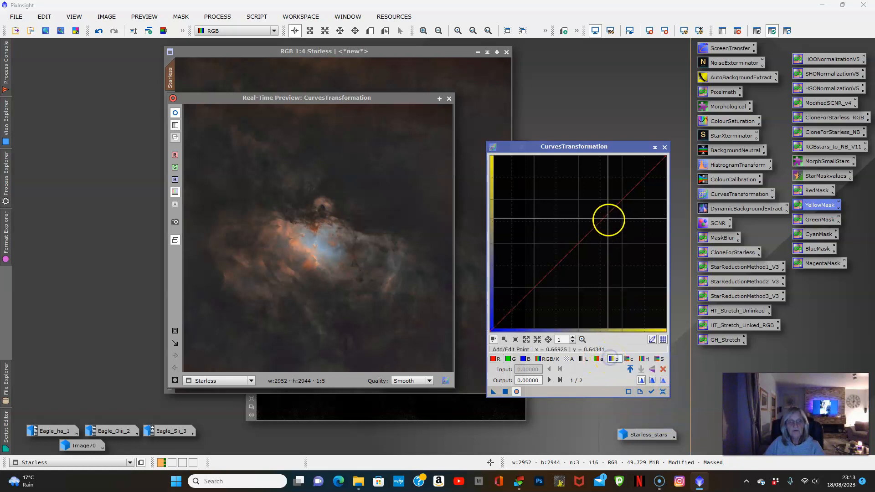
pyautogui.moveTo(601, 221); pyautogui.dragTo(582, 215)
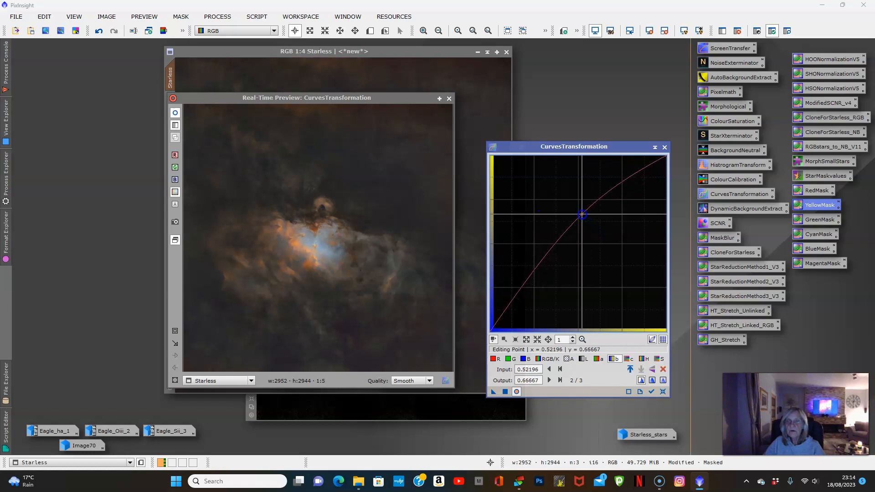
pyautogui.click(504, 392)
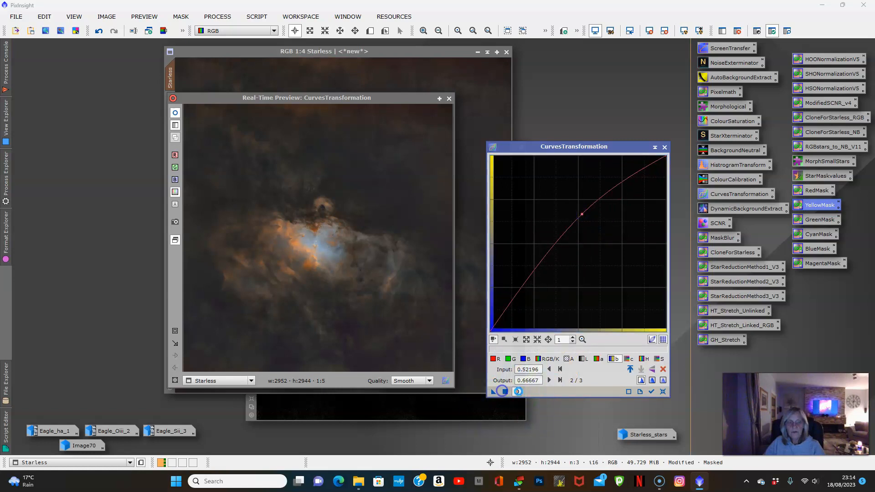
pyautogui.click(663, 391)
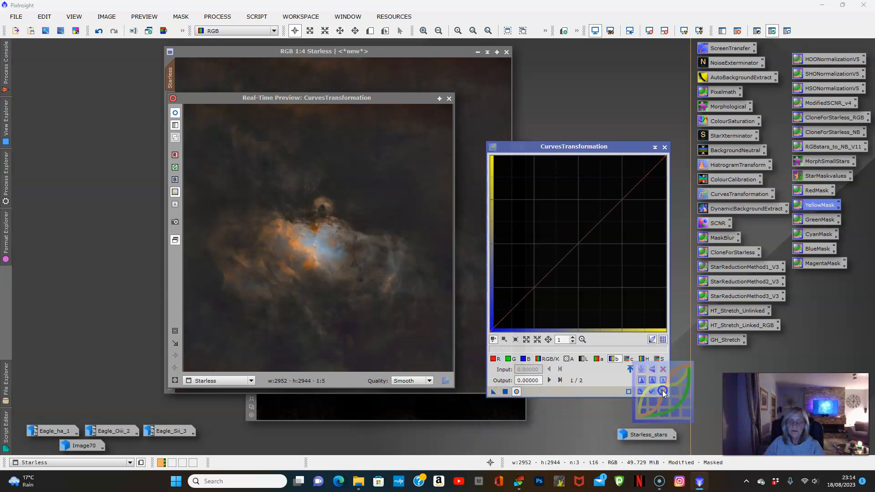
# Step: Apply a CIE a* curve boost to the yellow-masked Starless image, raising input 0.51163 to output 0.69767, and reset the curve
pyautogui.click(599, 360)
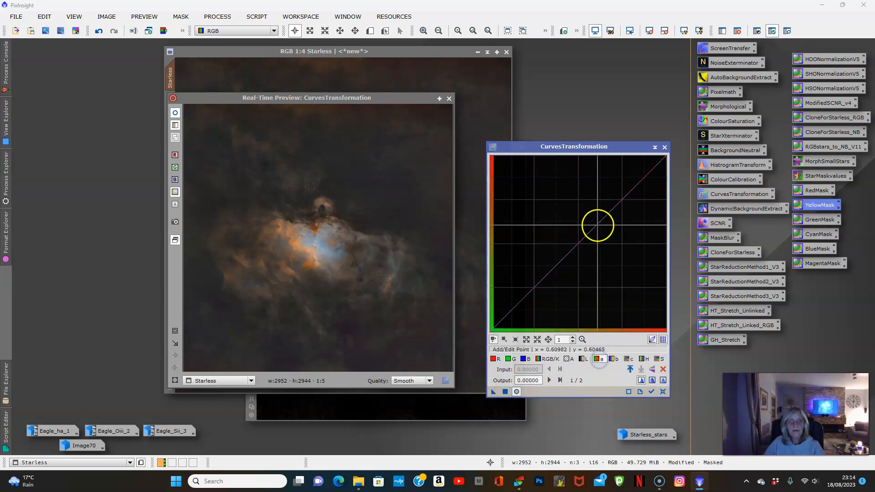
pyautogui.click(577, 202)
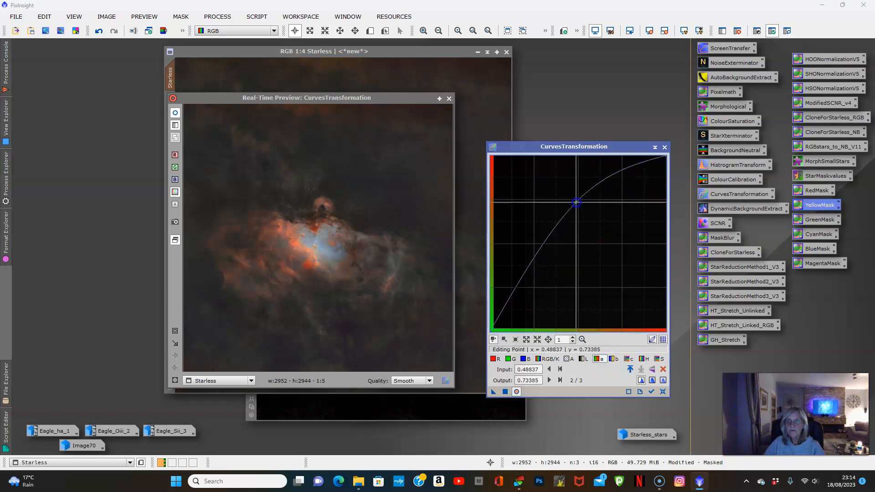
pyautogui.moveTo(577, 203); pyautogui.dragTo(581, 208)
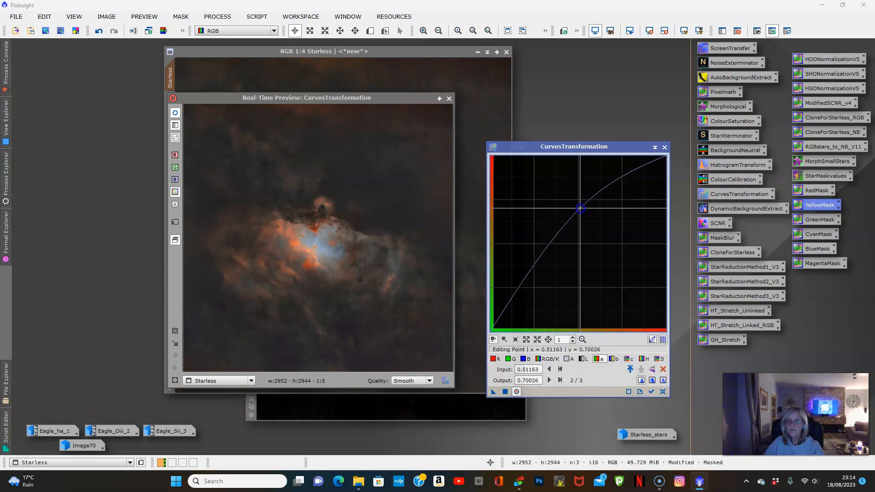
pyautogui.click(506, 393)
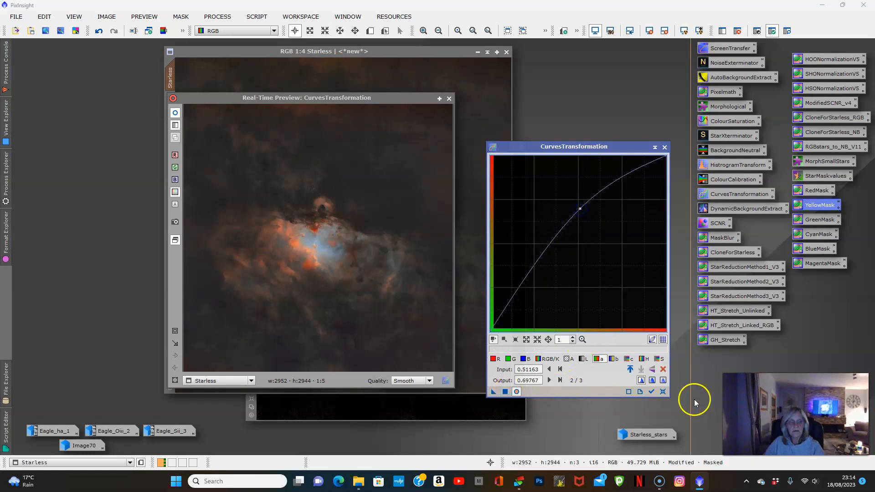
pyautogui.click(663, 392)
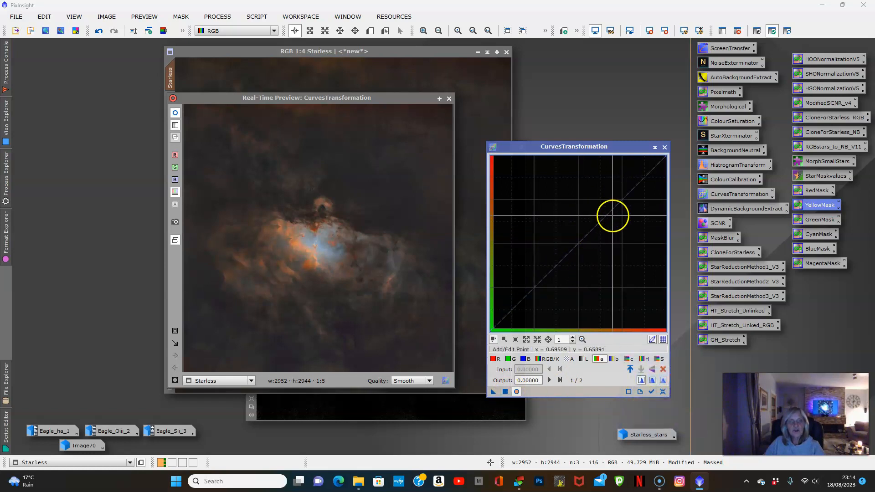
# Step: Apply another CIE a* boost through the yellow mask, raising input 0.62532 to output 0.75452, and reset the curve
pyautogui.moveTo(623, 204); pyautogui.dragTo(600, 199)
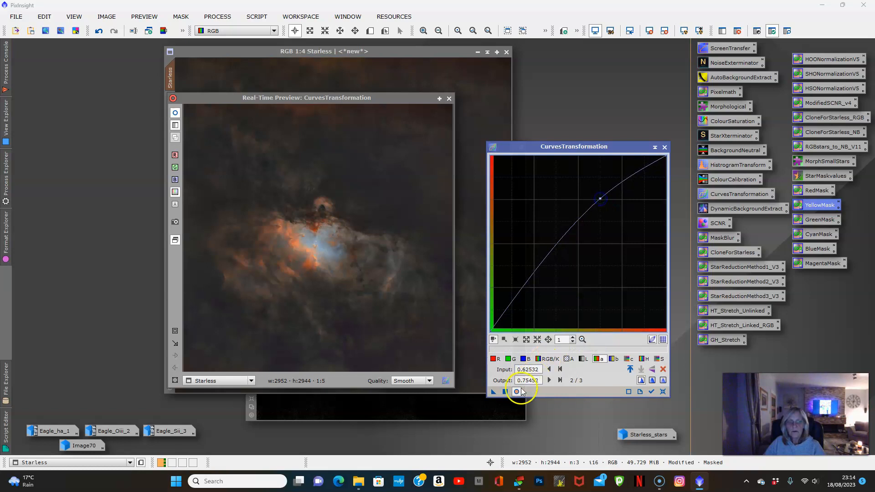
pyautogui.click(504, 392)
pyautogui.click(663, 392)
# Step: Apply a further CIE a* boost to the masked Starless image, raising input 0.64341 to output 0.77003, and reset the curve
pyautogui.click(619, 202)
pyautogui.moveTo(619, 202); pyautogui.dragTo(603, 196)
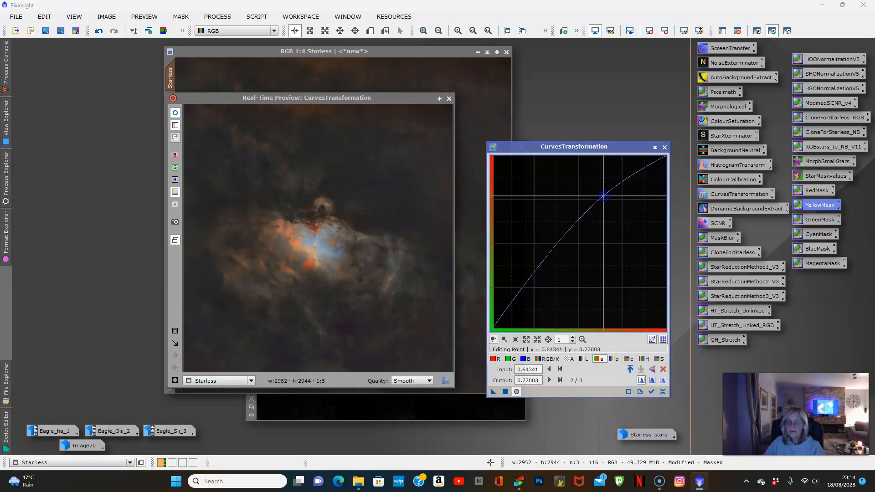
pyautogui.click(505, 392)
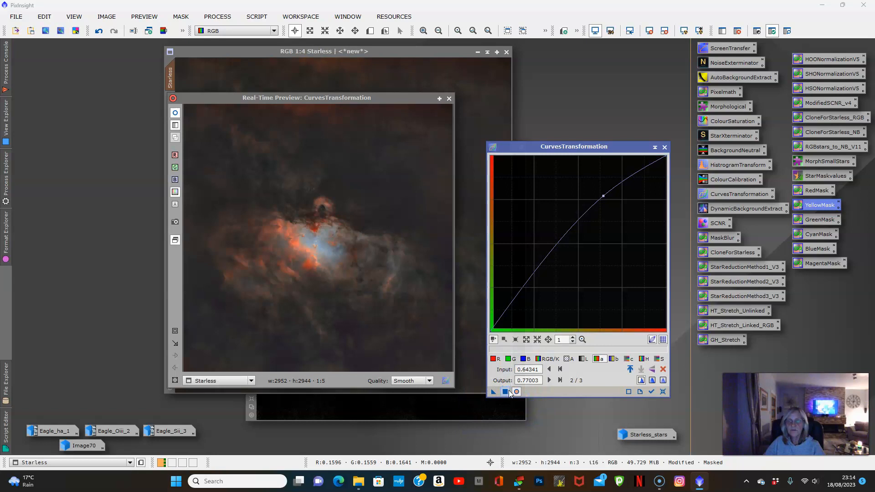
pyautogui.click(662, 392)
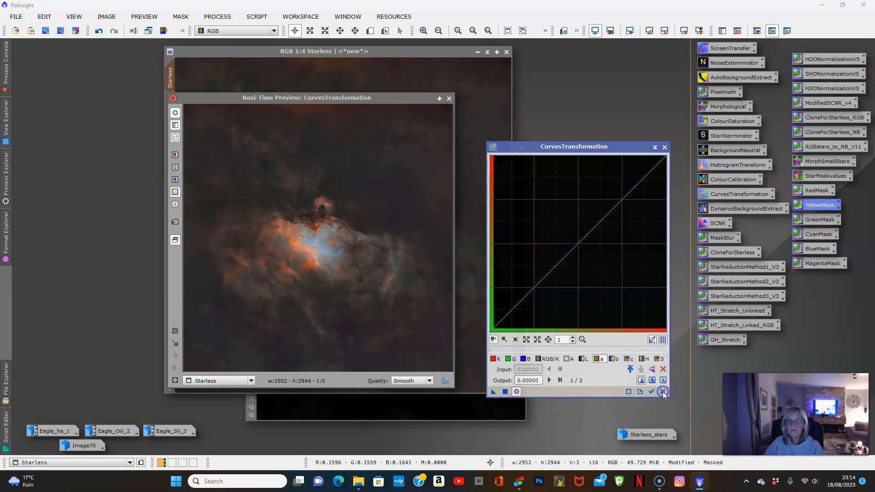
# Step: Close the real-time preview, remove the mask from Starless, and close the YellowMask image and CurvesTransformation
pyautogui.click(449, 98)
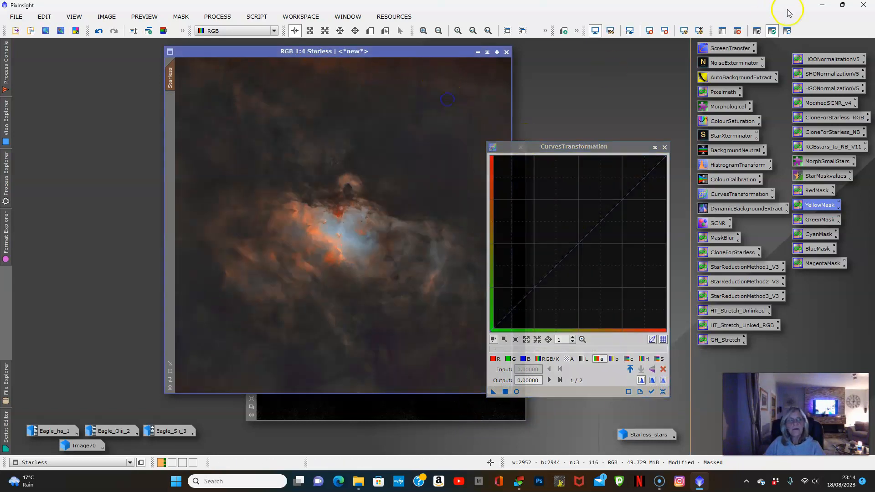
pyautogui.click(737, 31)
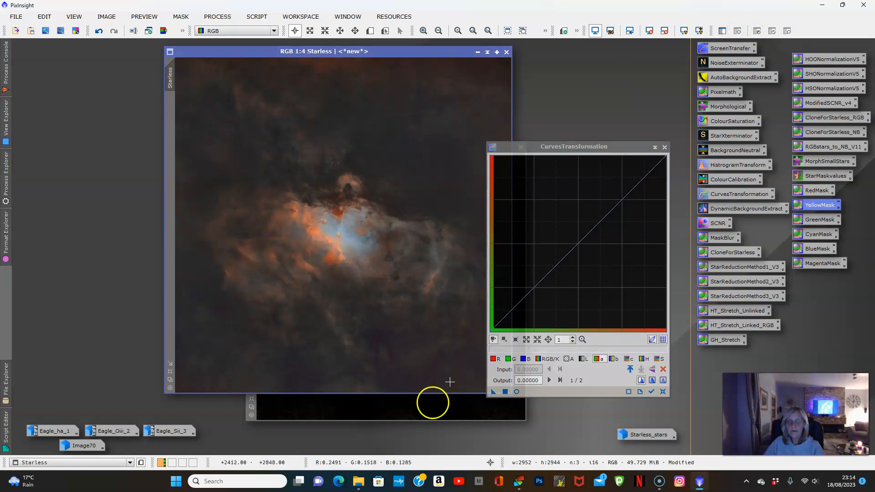
pyautogui.click(431, 409)
pyautogui.moveTo(438, 147); pyautogui.dragTo(395, 162)
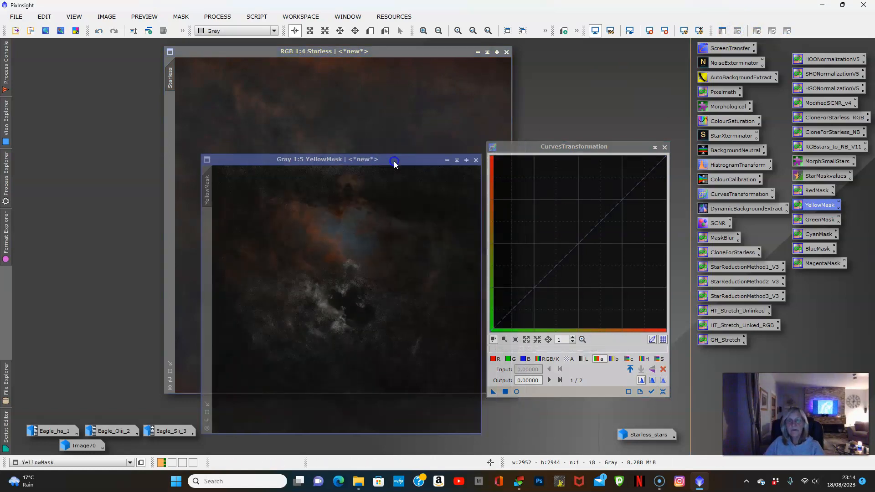
pyautogui.click(476, 161)
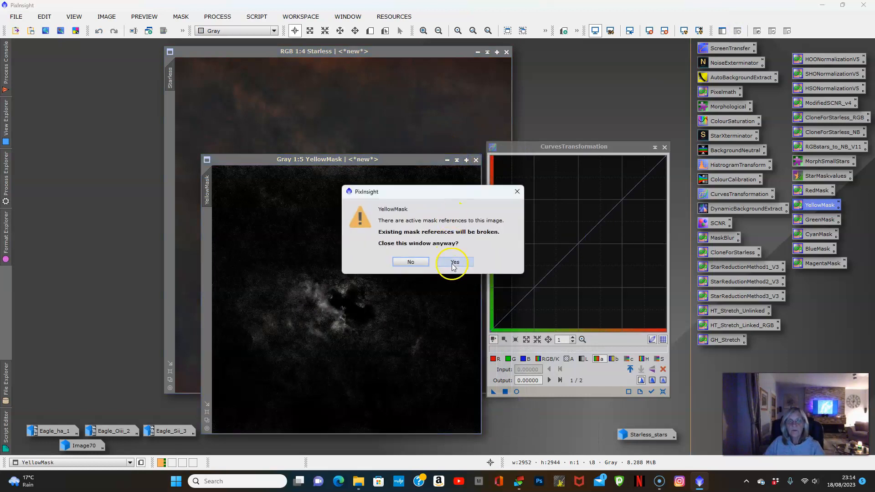
pyautogui.click(453, 259)
pyautogui.moveTo(338, 52); pyautogui.dragTo(316, 77)
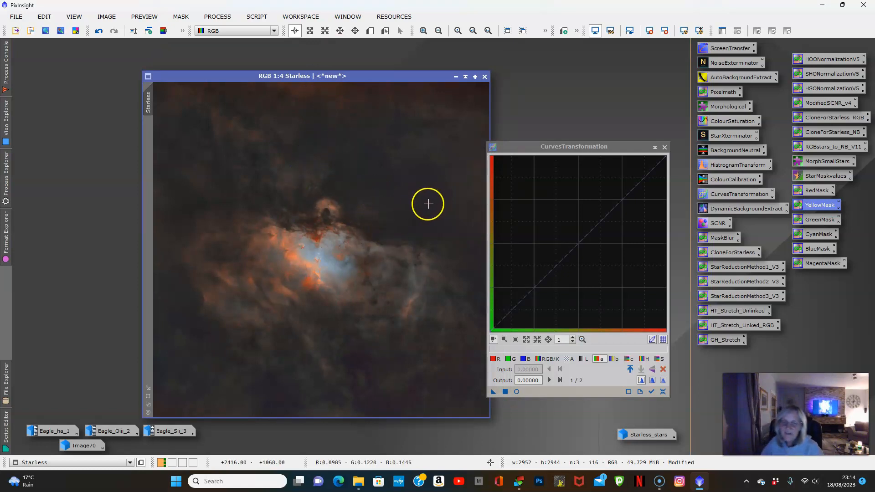
pyautogui.click(665, 147)
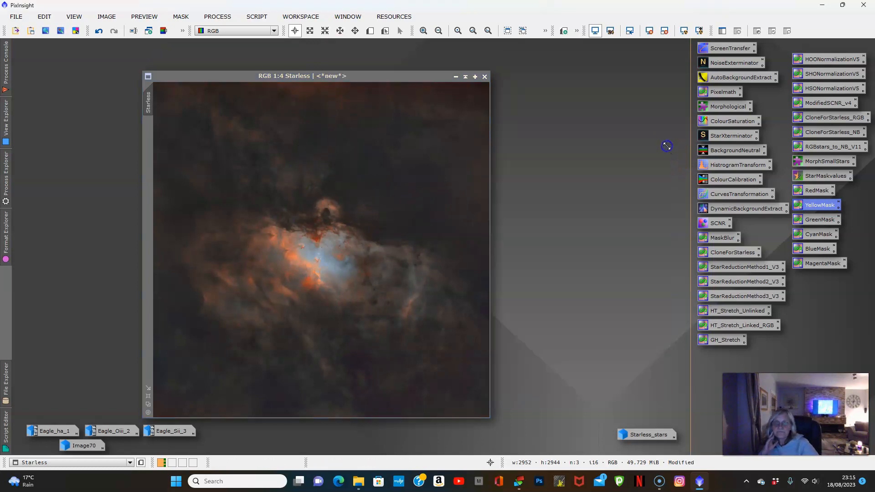
# Step: Run NoiseXTerminator on the Starless image with Denoise 0.80 and Detail 0.15, and close its window
pyautogui.click(382, 204)
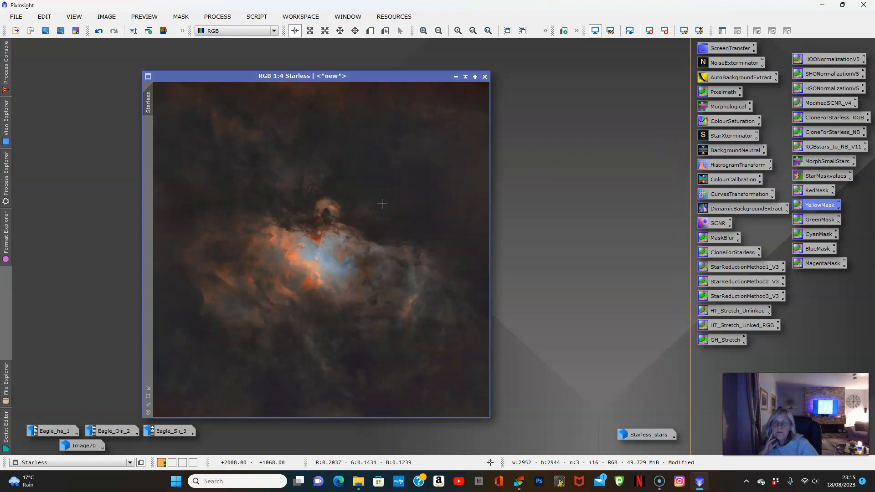
pyautogui.scroll(1, 382, 203)
pyautogui.scroll(-2, 381, 203)
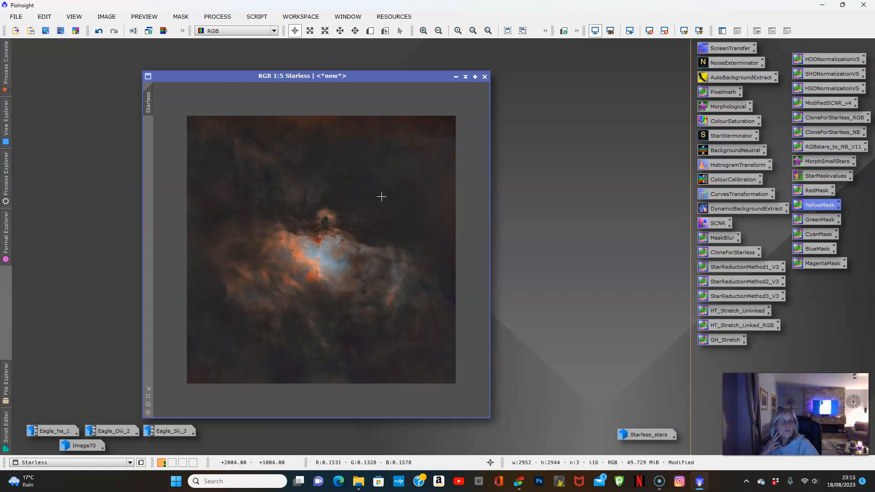
pyautogui.click(718, 65)
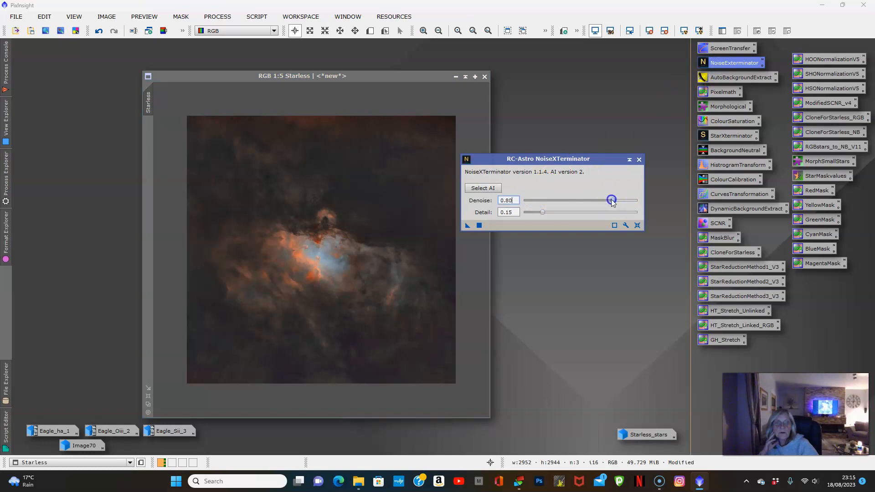
pyautogui.moveTo(467, 226); pyautogui.dragTo(359, 268)
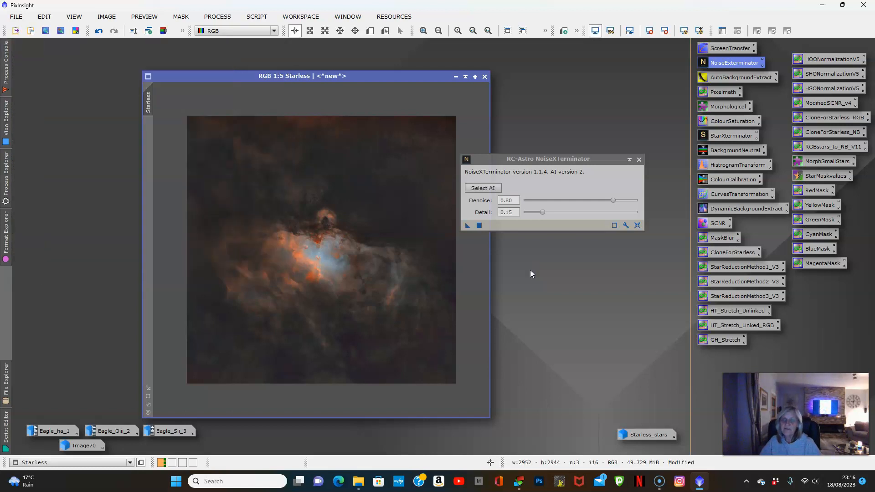
pyautogui.click(666, 146)
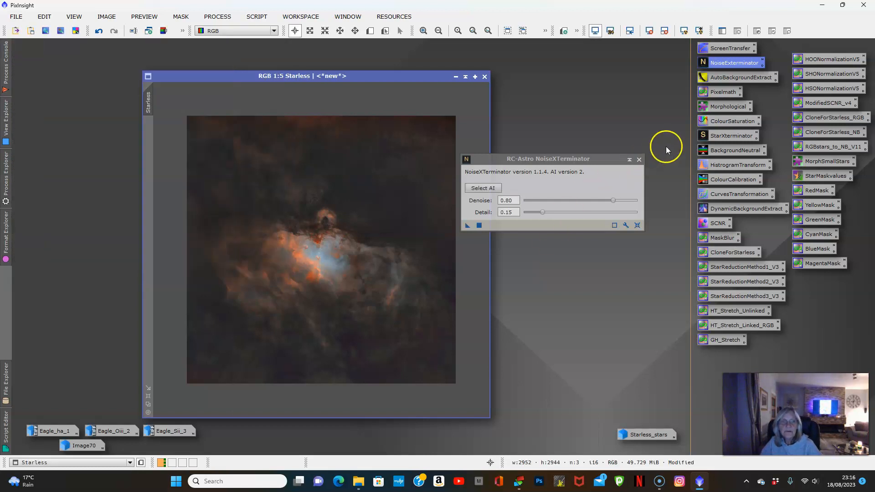
pyautogui.click(639, 159)
# Step: With a reset CurvesTransformation and real-time preview on Starless, raise the saturation curve from input 0.49612 to output 0.63307
pyautogui.scroll(3, 378, 202)
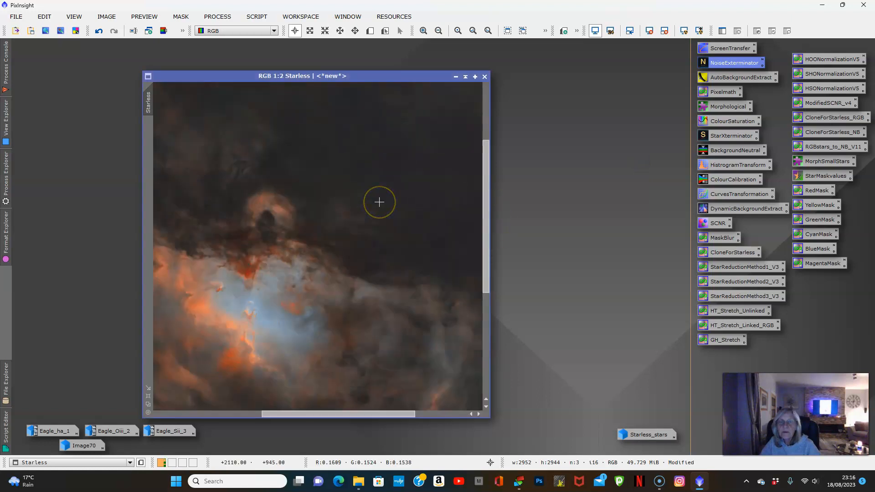
pyautogui.scroll(1, 379, 202)
pyautogui.scroll(-4, 379, 202)
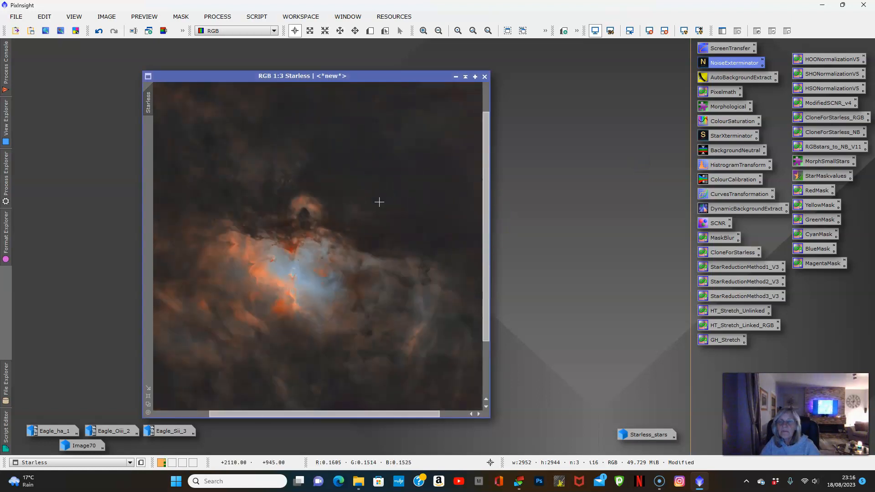
pyautogui.click(380, 208)
pyautogui.click(375, 208)
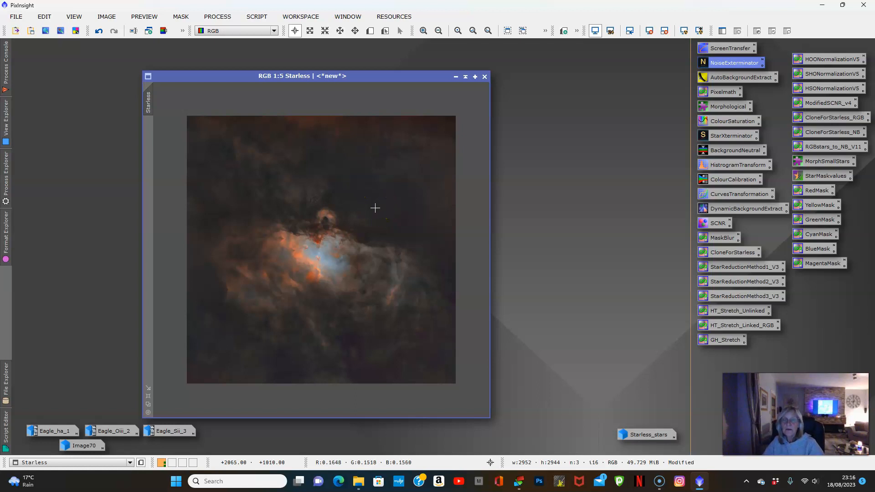
pyautogui.doubleClick(730, 196)
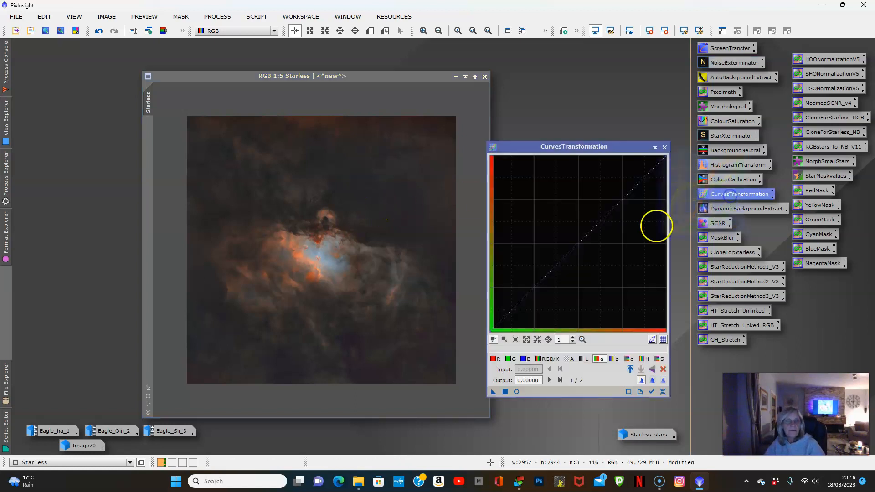
pyautogui.click(663, 392)
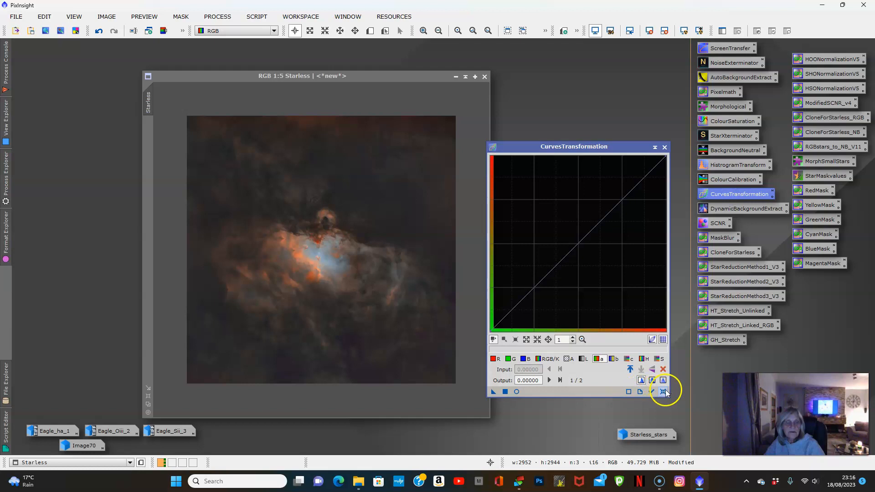
pyautogui.click(517, 392)
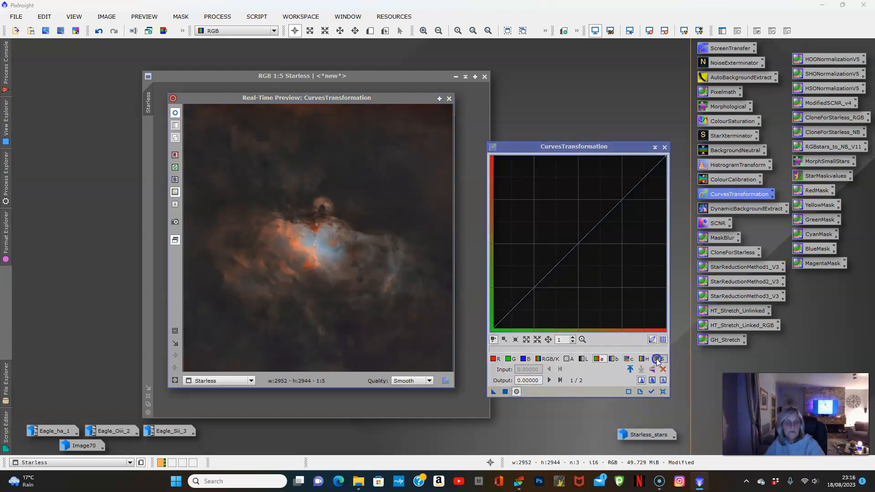
pyautogui.click(660, 359)
pyautogui.moveTo(573, 246); pyautogui.dragTo(577, 220)
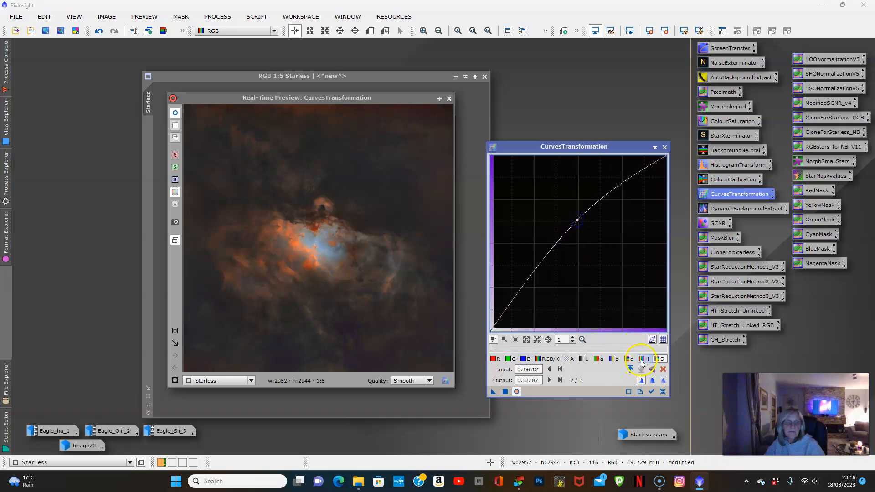
# Step: Raise the hue curve from input 0.49096 to output 0.51680, apply both curves to Starless and reset them
pyautogui.click(642, 360)
pyautogui.moveTo(575, 246)
pyautogui.mouseDown()
pyautogui.moveTo(584, 251)
pyautogui.moveTo(577, 241)
pyautogui.mouseUp()
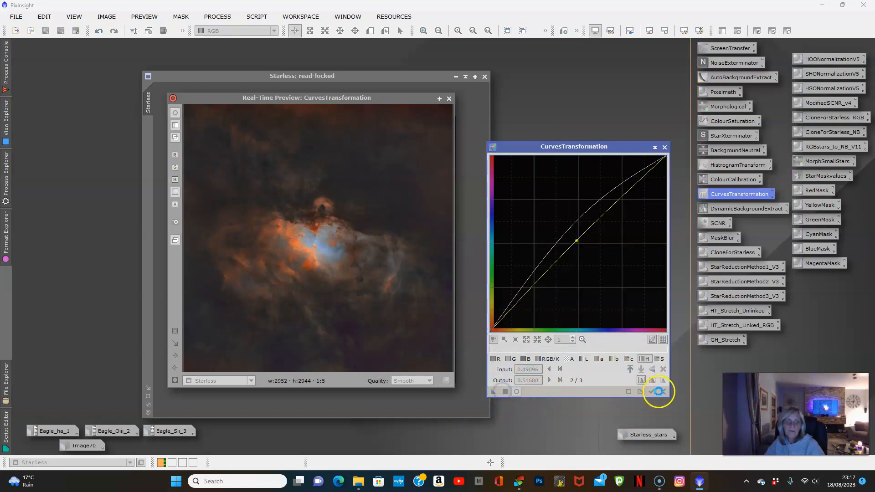
pyautogui.click(664, 392)
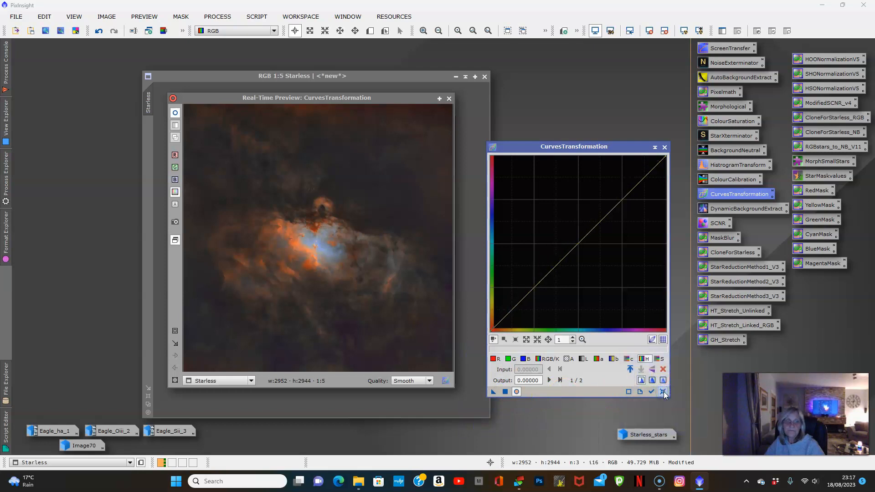
# Step: Make a small CIE a* curve adjustment at the upper midtones of Starless, reset the curve and close the preview and CurvesTransformation
pyautogui.click(599, 360)
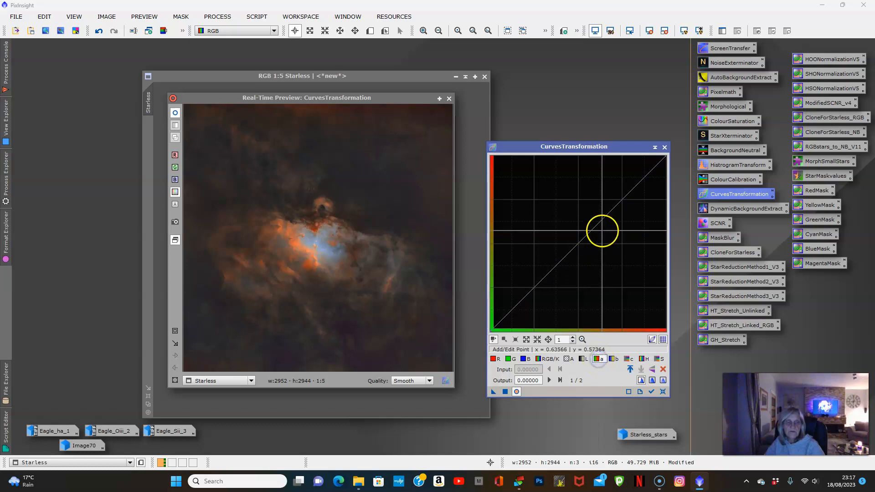
pyautogui.moveTo(599, 222)
pyautogui.mouseDown()
pyautogui.moveTo(588, 201)
pyautogui.moveTo(600, 224)
pyautogui.mouseUp()
pyautogui.click(663, 392)
pyautogui.click(449, 98)
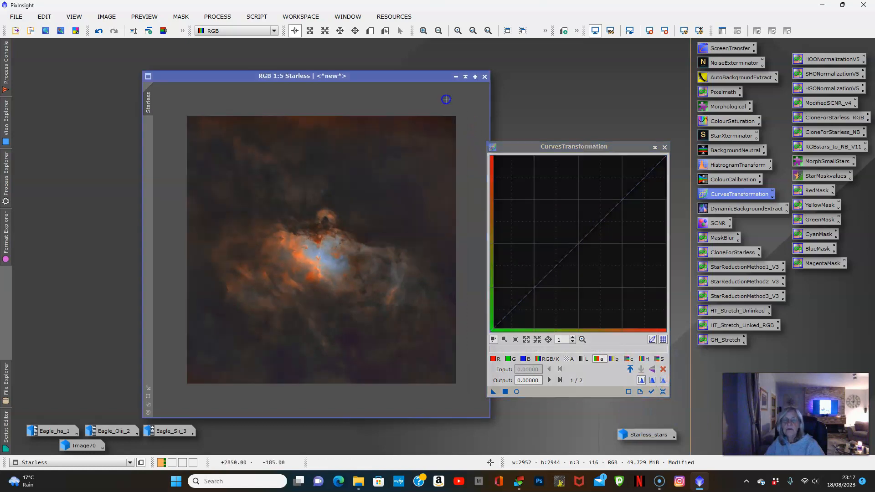
pyautogui.click(664, 147)
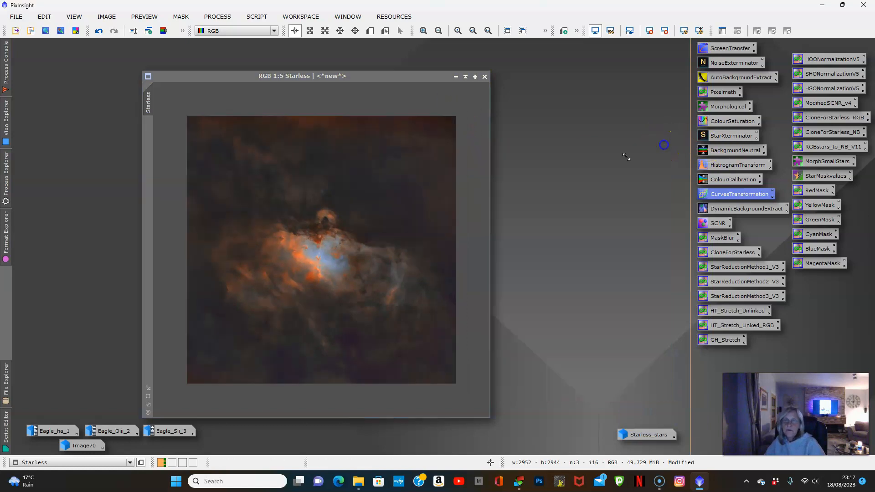
# Step: Run AutomaticBackgroundExtractor on the Starless image with Subtraction correction and Replace target image enabled
pyautogui.scroll(1, 325, 265)
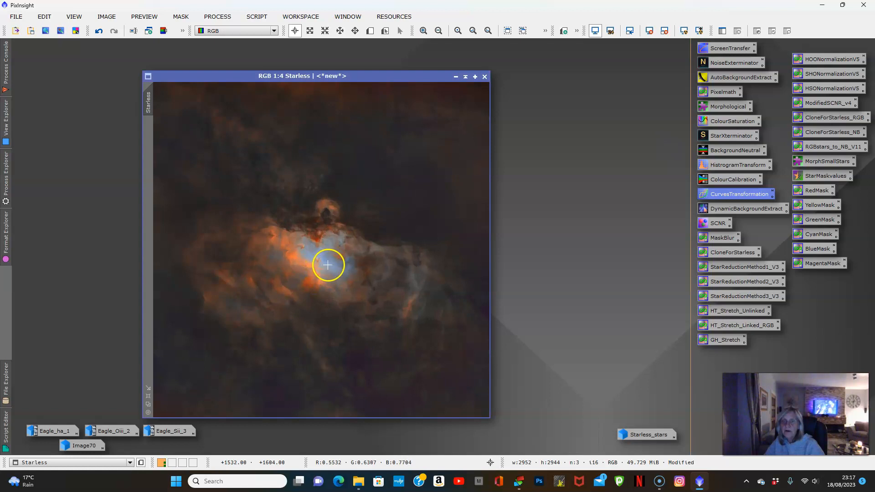
pyautogui.scroll(-1, 329, 264)
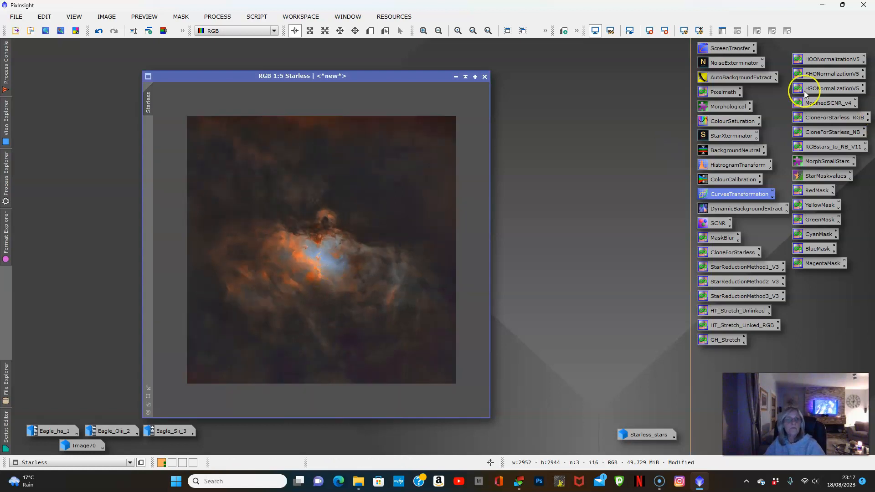
pyautogui.doubleClick(736, 79)
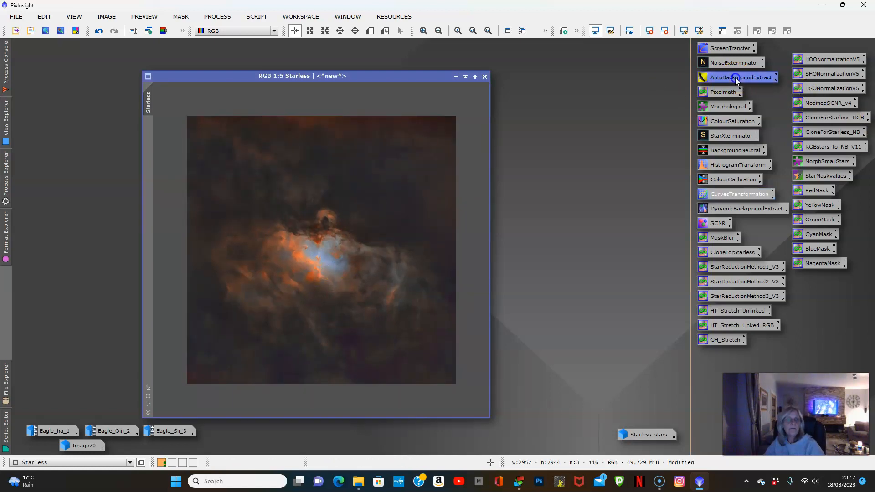
pyautogui.click(638, 319)
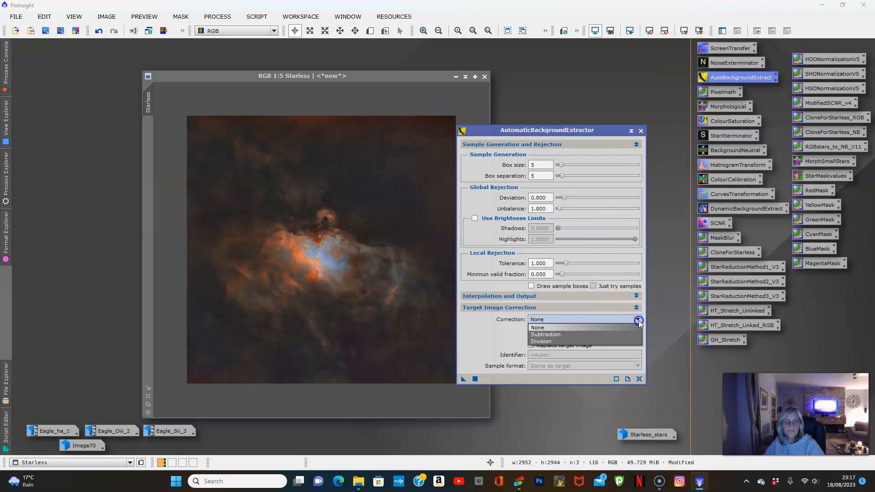
pyautogui.click(590, 334)
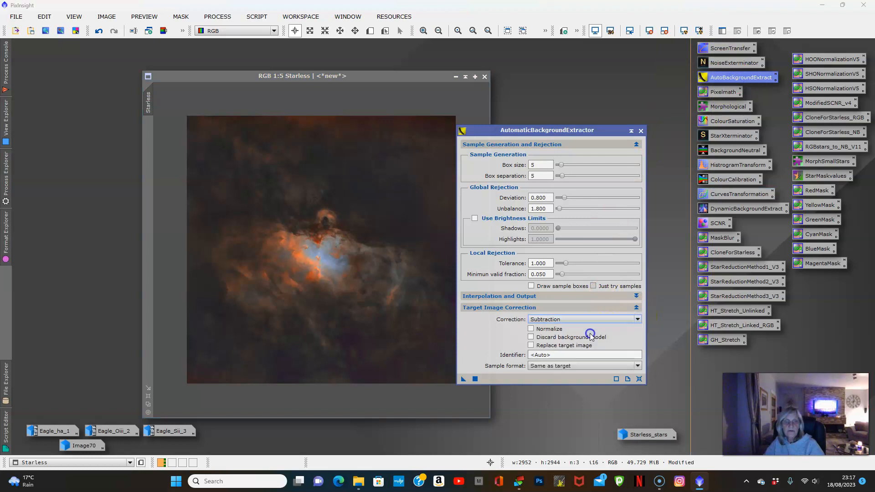
pyautogui.click(531, 345)
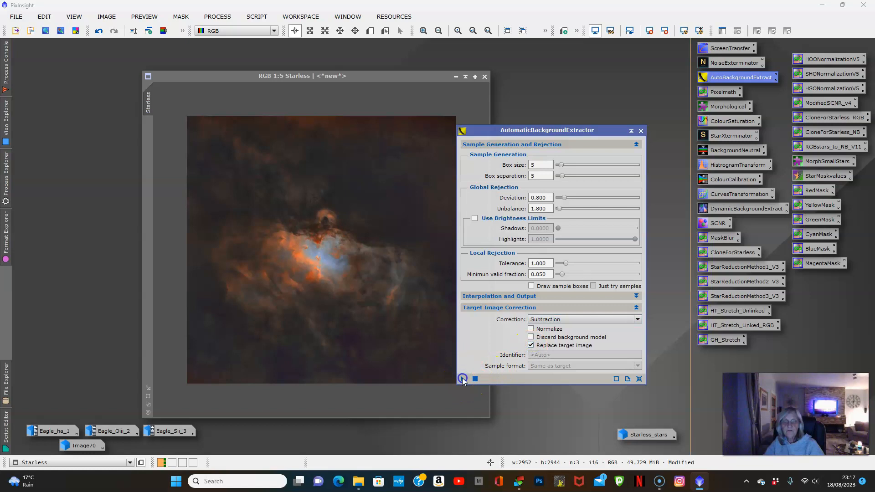
pyautogui.moveTo(462, 379); pyautogui.dragTo(319, 240)
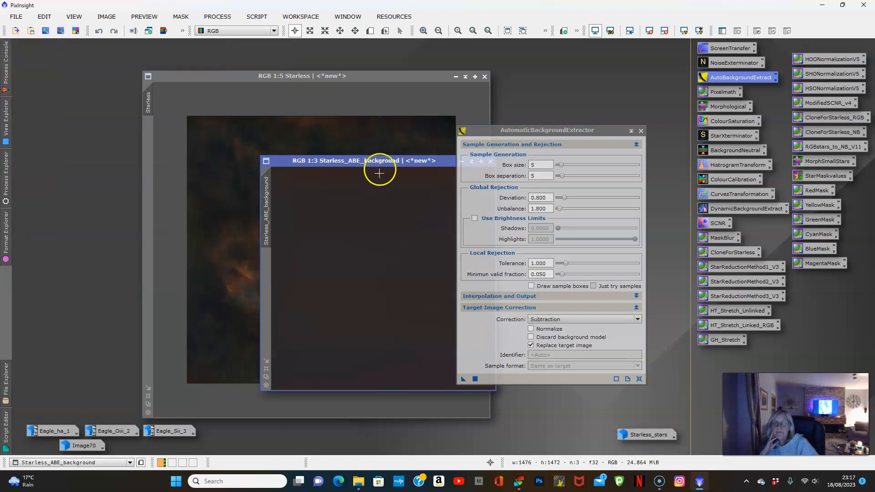
# Step: Discard the extracted background model image, close AutomaticBackgroundExtractor and reposition the Starless window
pyautogui.moveTo(378, 163); pyautogui.dragTo(308, 160)
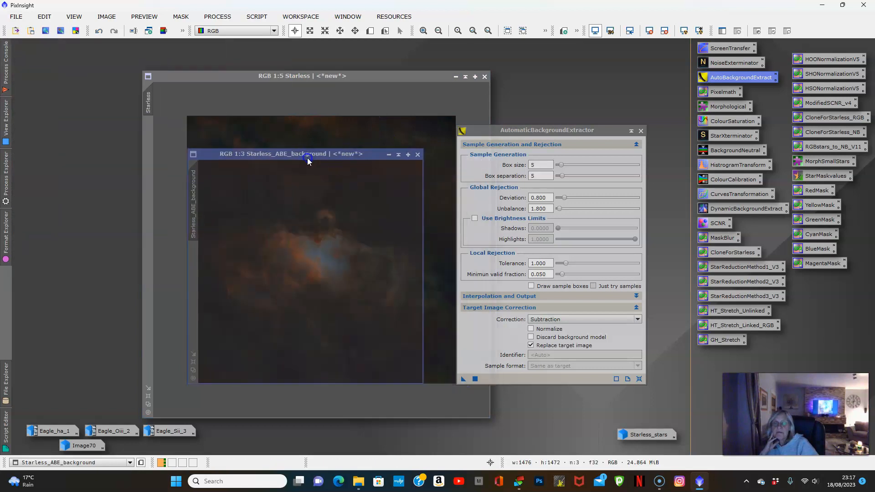
pyautogui.click(418, 155)
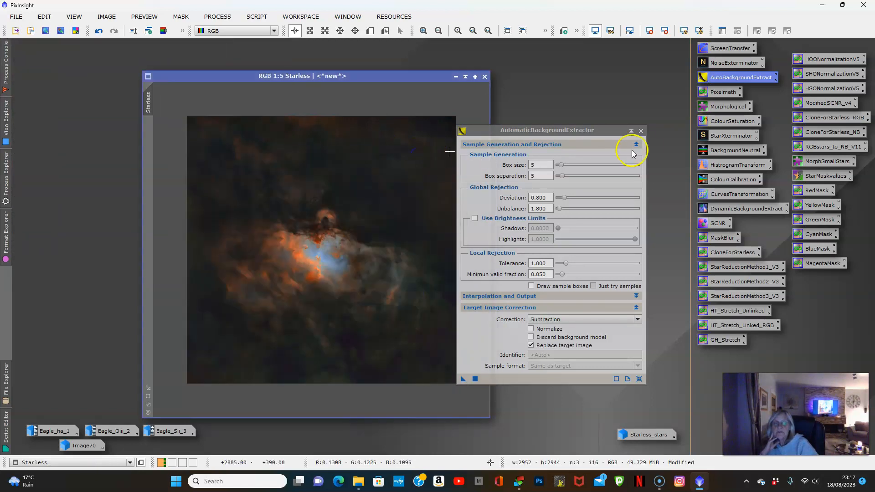
pyautogui.click(641, 131)
pyautogui.scroll(1, 432, 180)
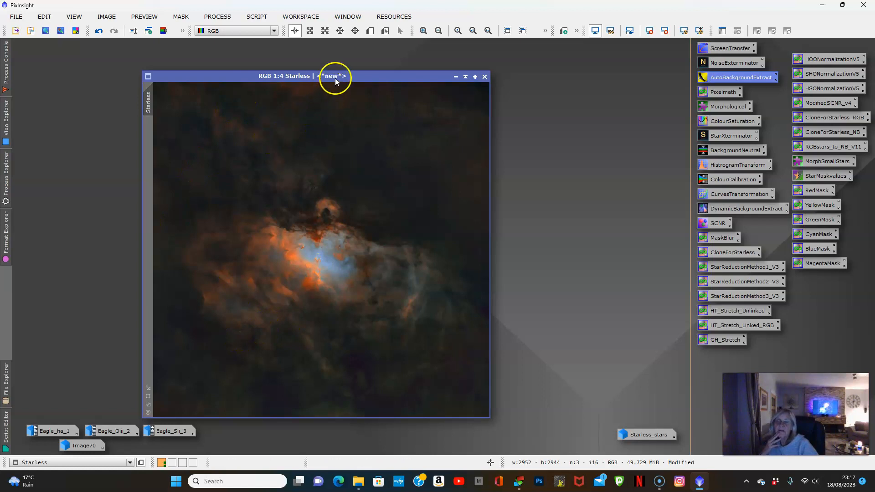
pyautogui.moveTo(335, 78); pyautogui.dragTo(346, 72)
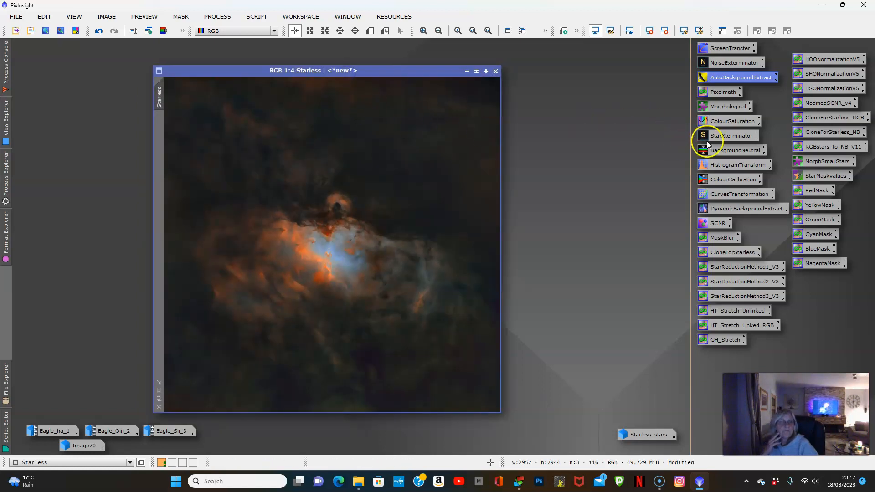
# Step: With CurvesTransformation previewing Starless, raise the RGB/K curve in the highlights and from input 0.14212 to output 0.19638 in the shadows
pyautogui.doubleClick(721, 195)
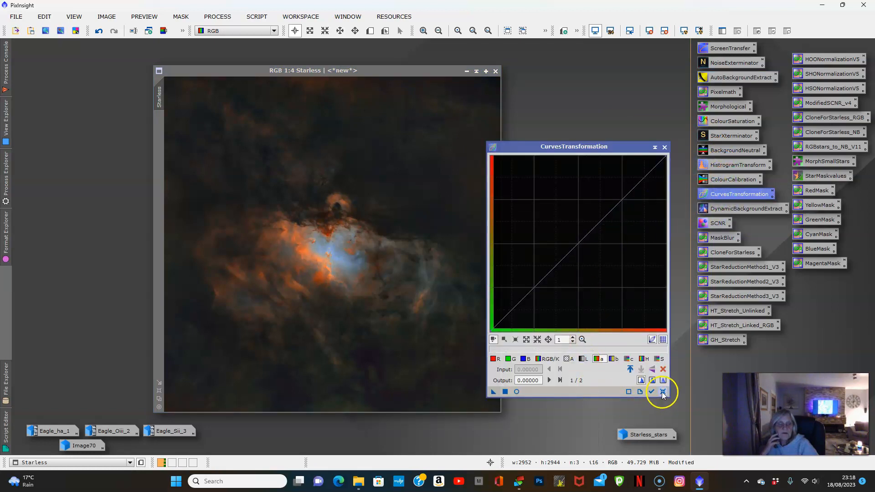
pyautogui.click(516, 392)
pyautogui.click(547, 357)
pyautogui.click(621, 201)
pyautogui.moveTo(621, 201)
pyautogui.mouseDown()
pyautogui.moveTo(615, 181)
pyautogui.moveTo(619, 187)
pyautogui.mouseUp()
pyautogui.click(514, 303)
pyautogui.moveTo(513, 303); pyautogui.dragTo(515, 297)
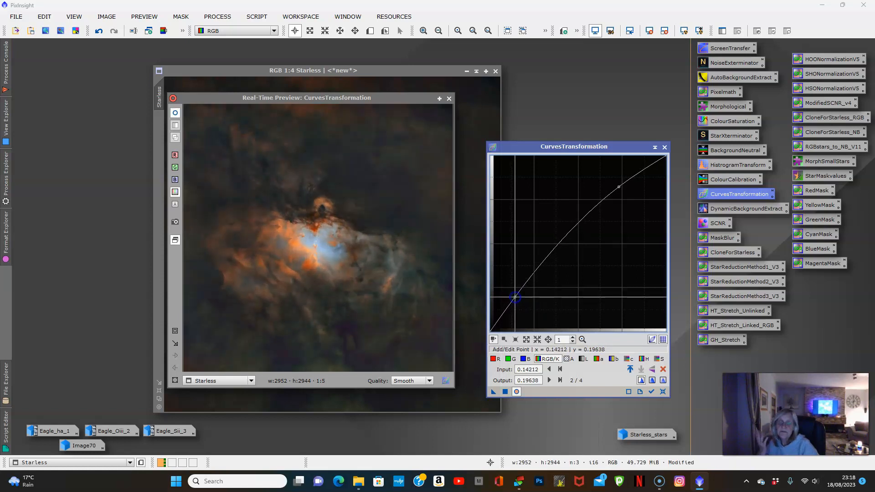
# Step: Apply the RGB/K curve to Starless, reset it, and close CurvesTransformation and its real-time preview
pyautogui.click(505, 391)
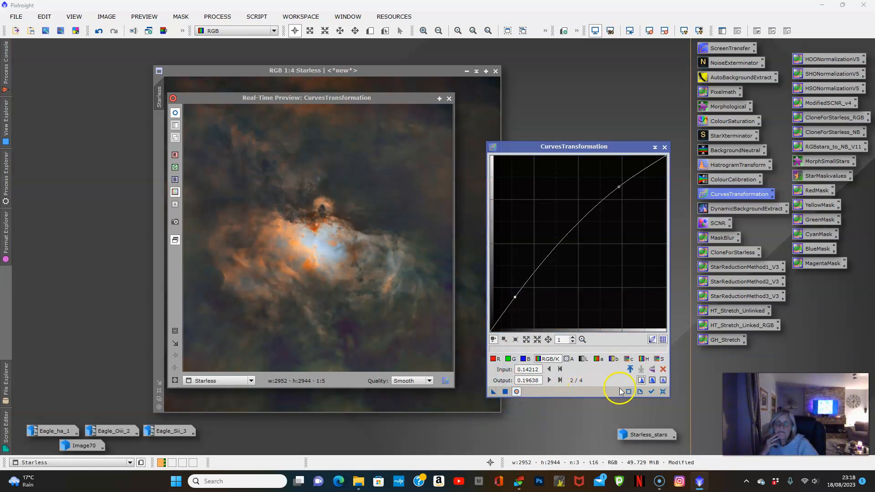
pyautogui.click(663, 392)
pyautogui.click(665, 147)
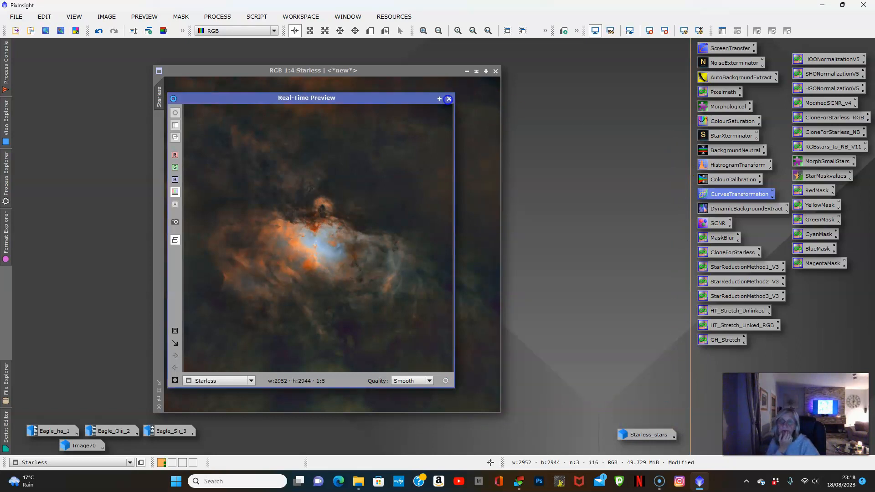
pyautogui.click(449, 99)
# Step: Restore the Starless_stars image, inspect its stars up close and move its window partly over Starless
pyautogui.doubleClick(638, 435)
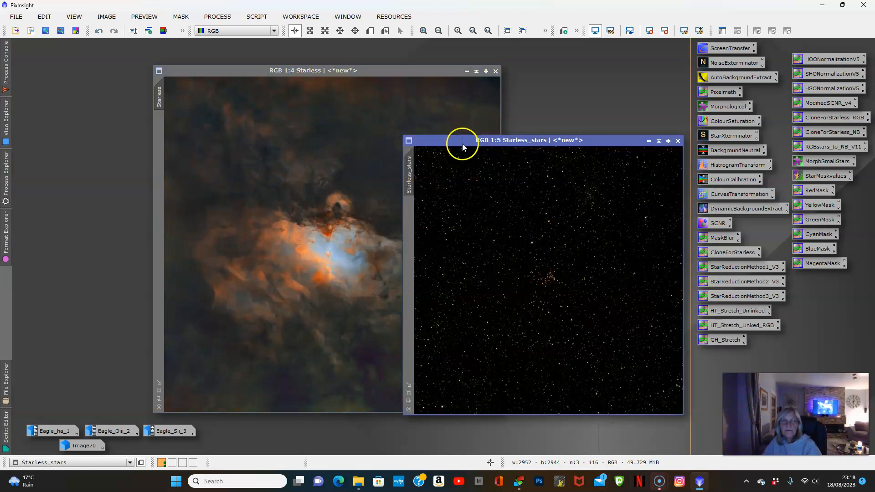
pyautogui.scroll(3, 509, 260)
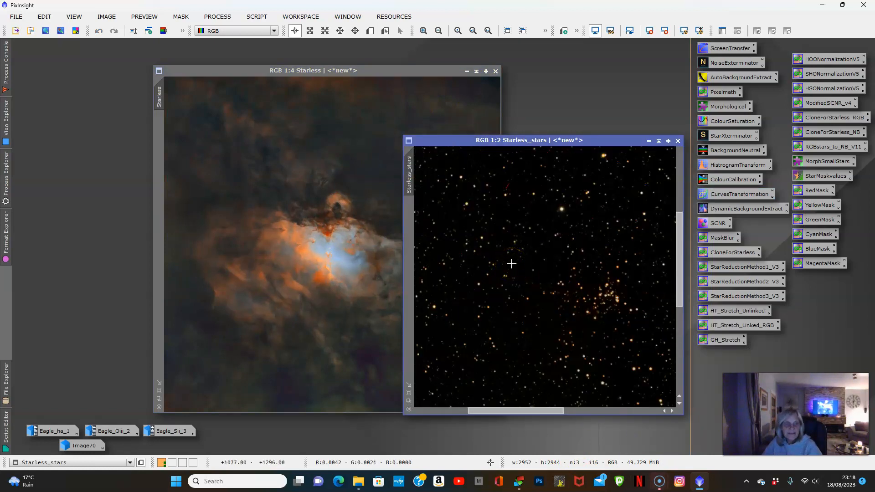
pyautogui.scroll(-3, 511, 264)
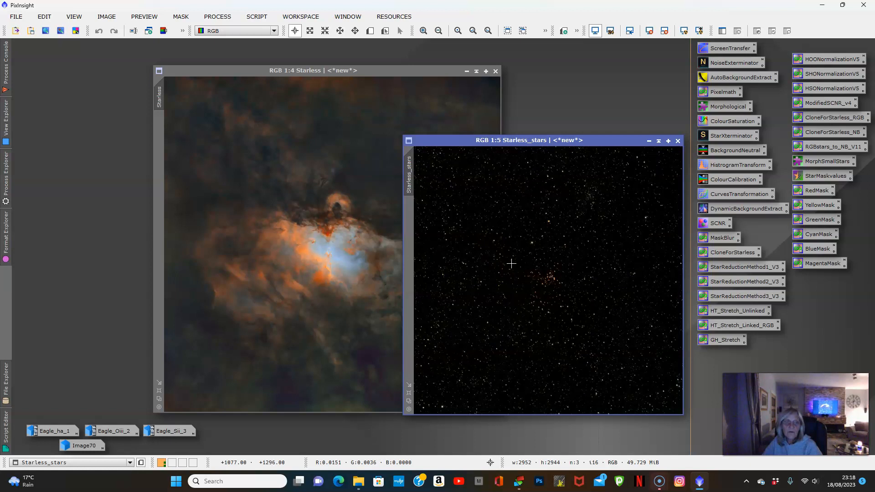
pyautogui.scroll(-1, 512, 263)
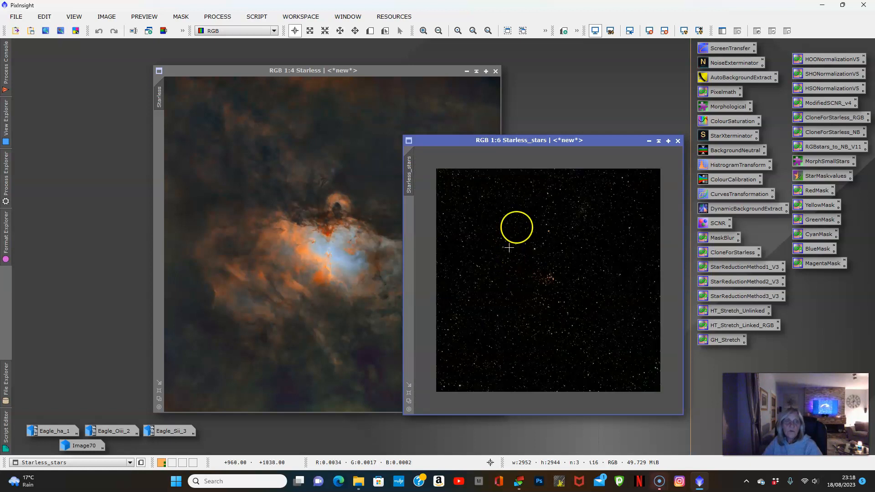
pyautogui.moveTo(588, 141); pyautogui.dragTo(514, 142)
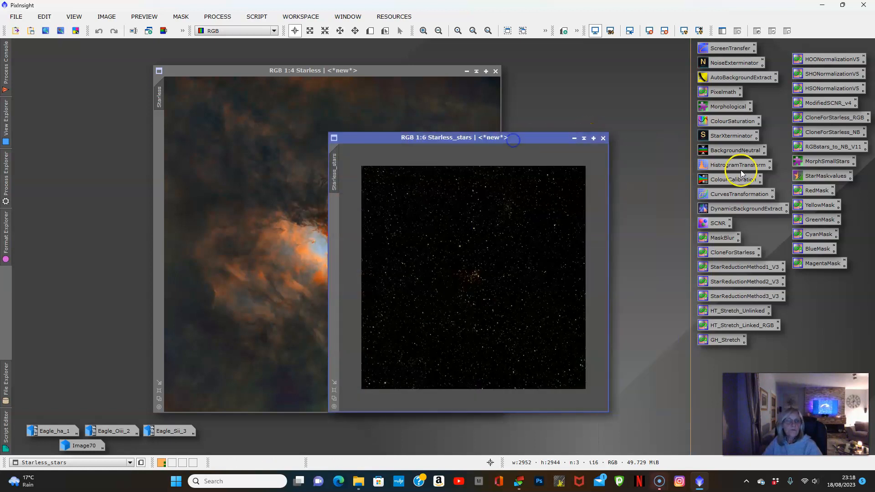
# Step: With CurvesTransformation previewing Starless_stars, lower the saturation curve to output 0.34109 at input 0.61757
pyautogui.doubleClick(717, 196)
pyautogui.click(661, 360)
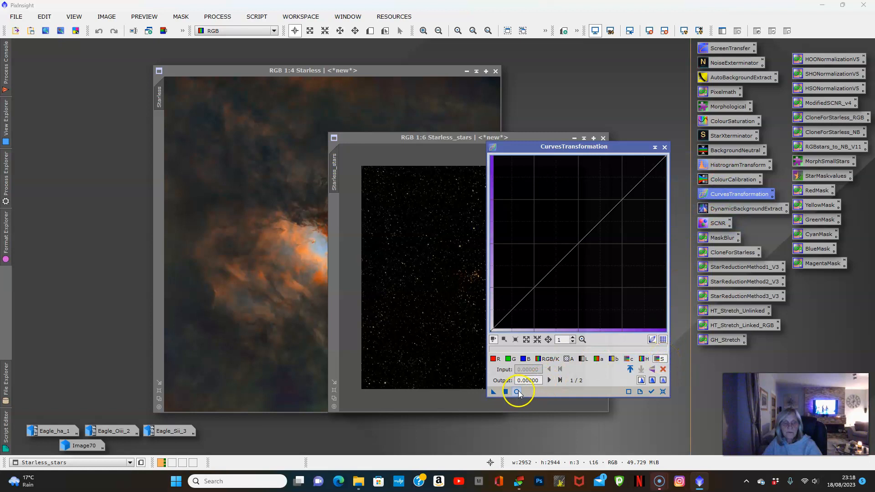
pyautogui.click(517, 392)
pyautogui.click(573, 254)
pyautogui.moveTo(575, 254); pyautogui.dragTo(600, 272)
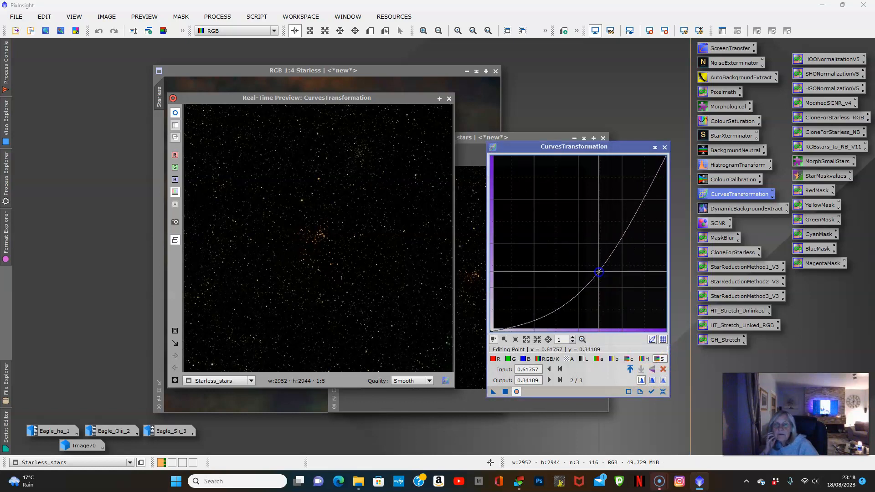
# Step: Apply the saturation curve to Starless_stars, reset it, close CurvesTransformation and its preview, and check the stars up close
pyautogui.click(505, 391)
pyautogui.click(663, 391)
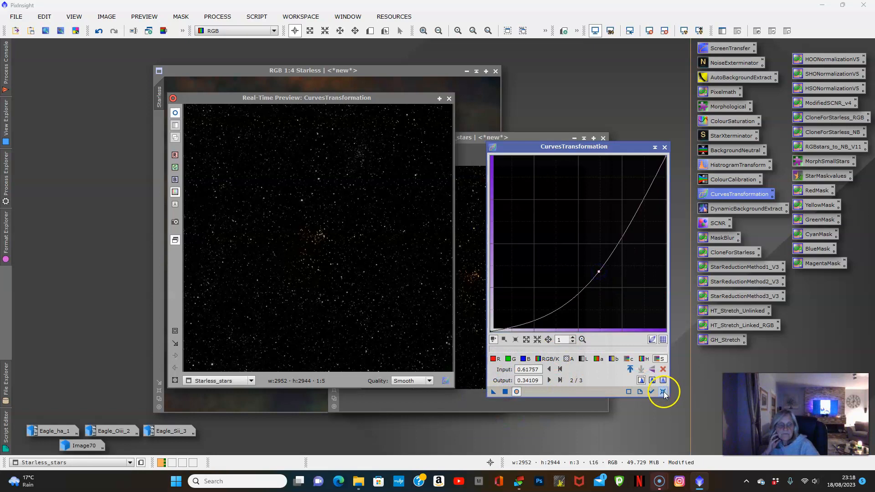
pyautogui.click(665, 147)
pyautogui.click(449, 99)
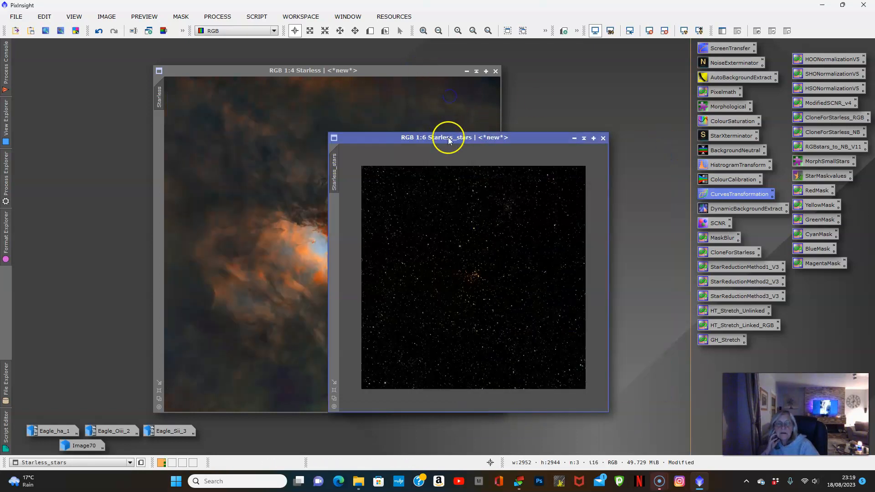
pyautogui.scroll(1, 462, 266)
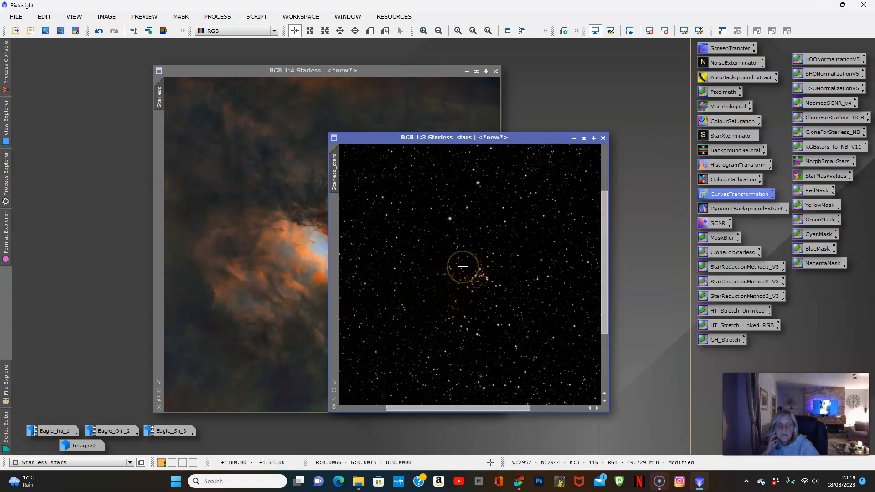
pyautogui.scroll(-3, 463, 266)
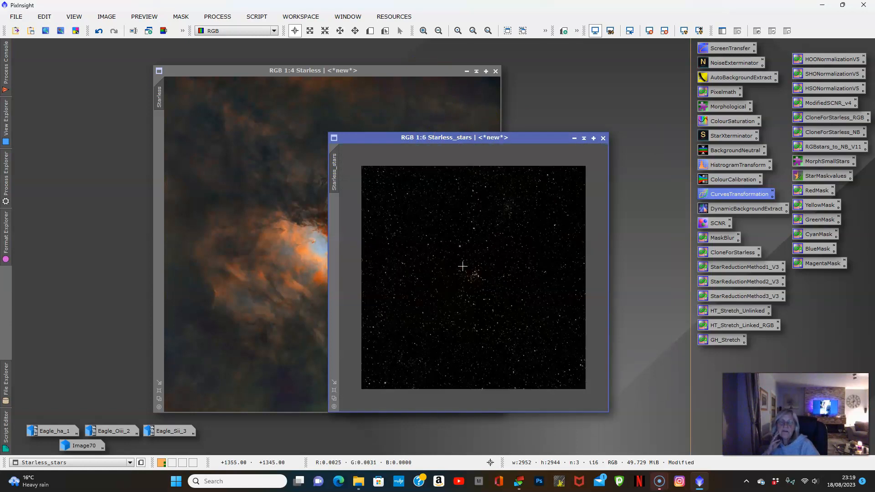
pyautogui.moveTo(471, 140); pyautogui.dragTo(431, 131)
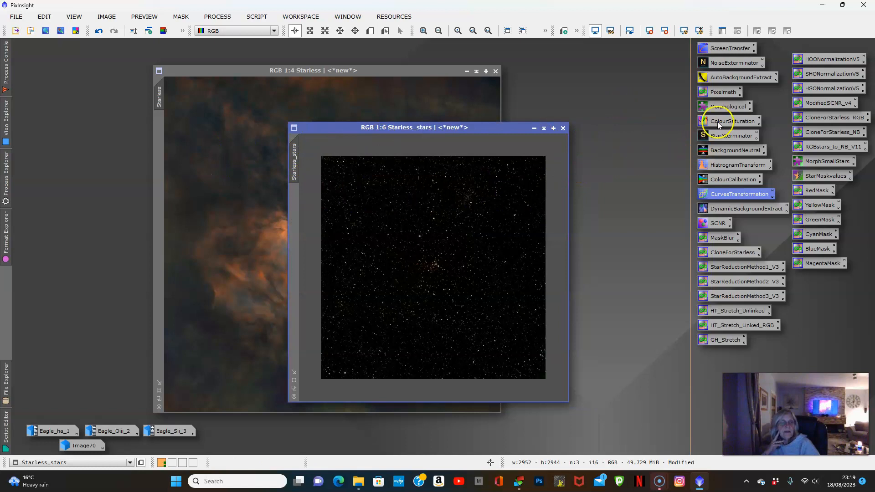
# Step: Open PixelMath, check its destination settings and reset it to clear the old expression
pyautogui.doubleClick(725, 93)
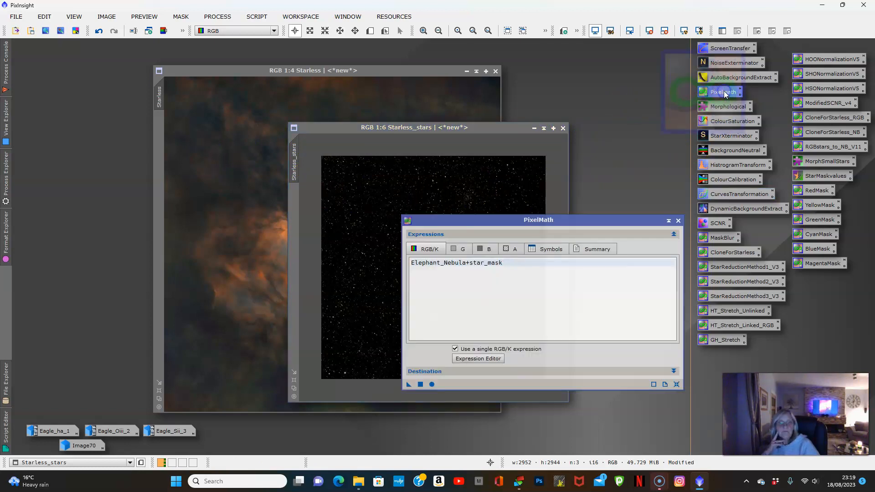
pyautogui.click(673, 371)
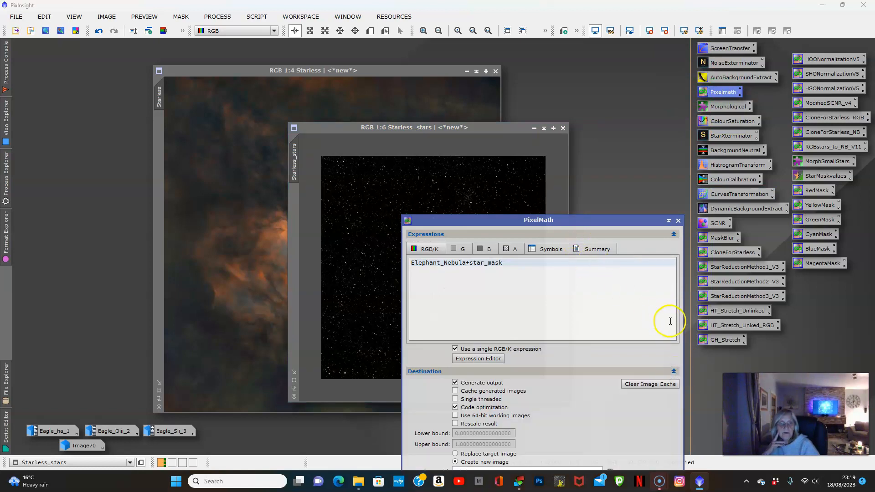
pyautogui.click(674, 371)
pyautogui.click(676, 384)
# Step: Build the PixelMath RGB/K expression Starless+Starless_stars and apply it to the Starless_stars image
pyautogui.click(478, 358)
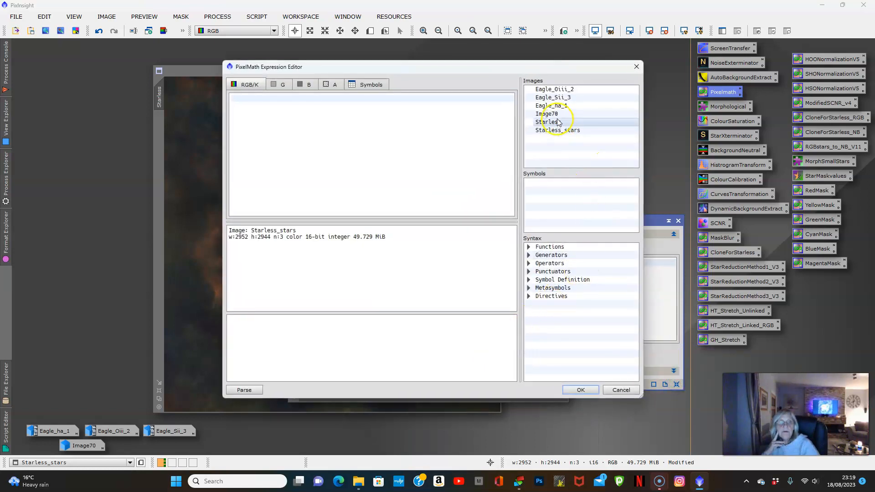
pyautogui.doubleClick(556, 123)
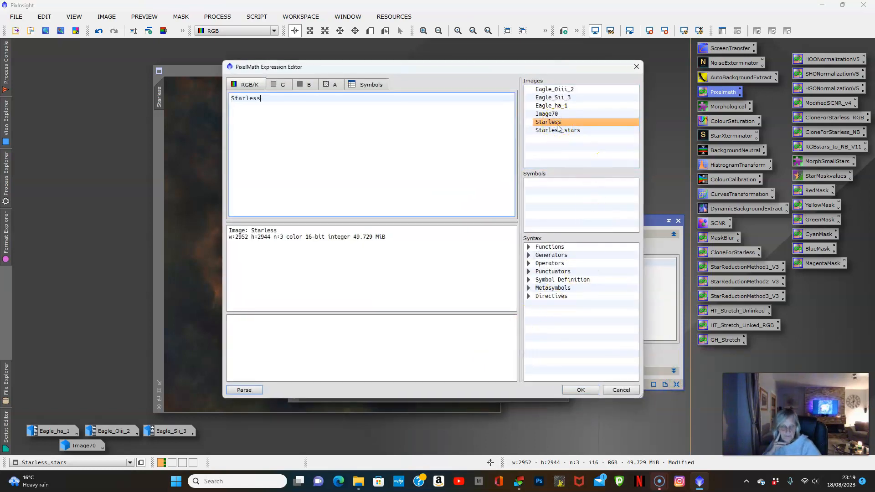
pyautogui.write('+')
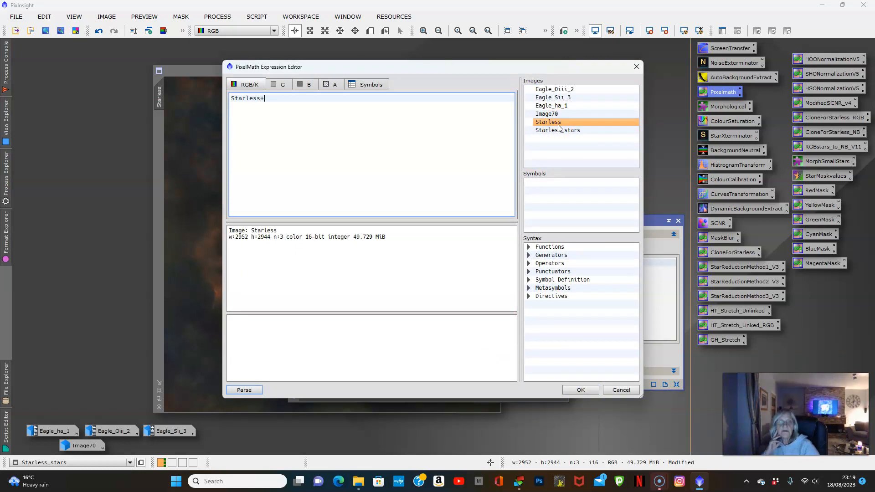
pyautogui.doubleClick(561, 130)
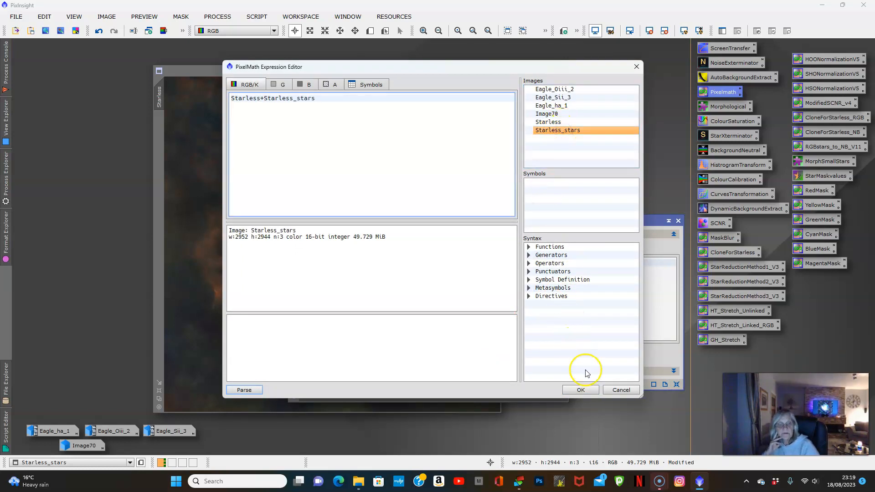
pyautogui.click(582, 391)
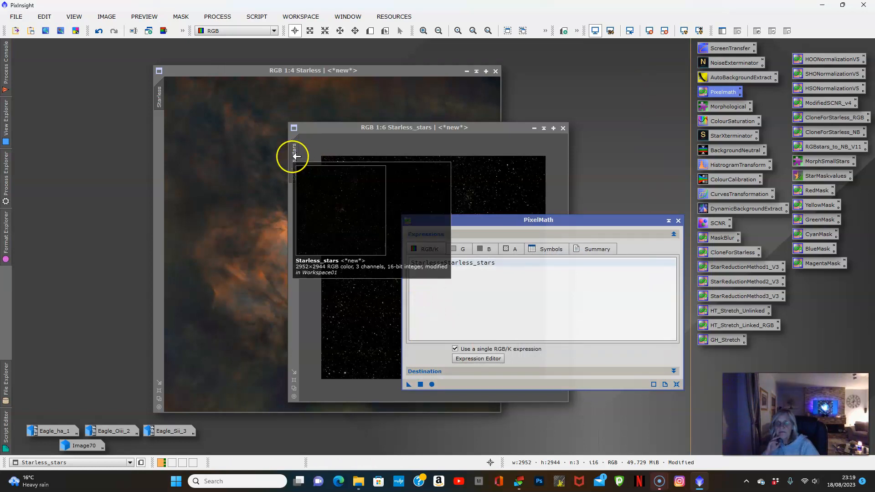
pyautogui.moveTo(163, 133); pyautogui.dragTo(300, 166)
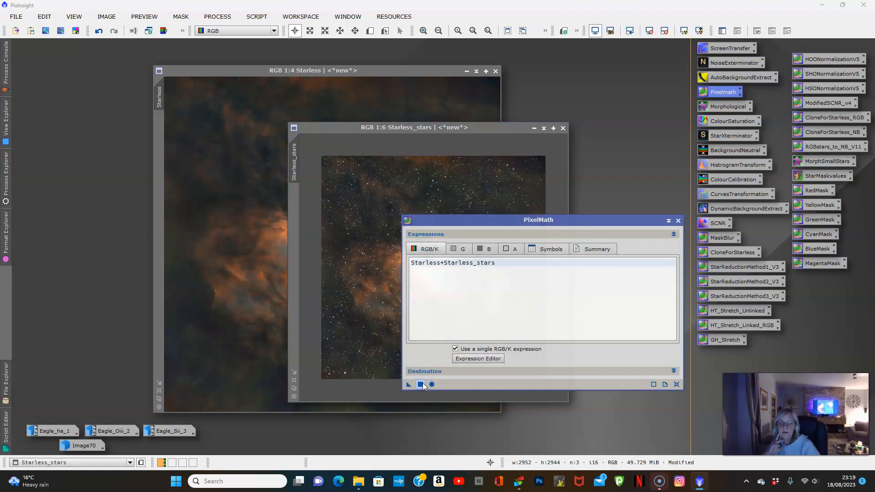
# Step: Close PixelMath, minimize the Starless image beside the other minimized images, and enlarge and reposition the Starless_stars image
pyautogui.click(679, 221)
pyautogui.click(460, 71)
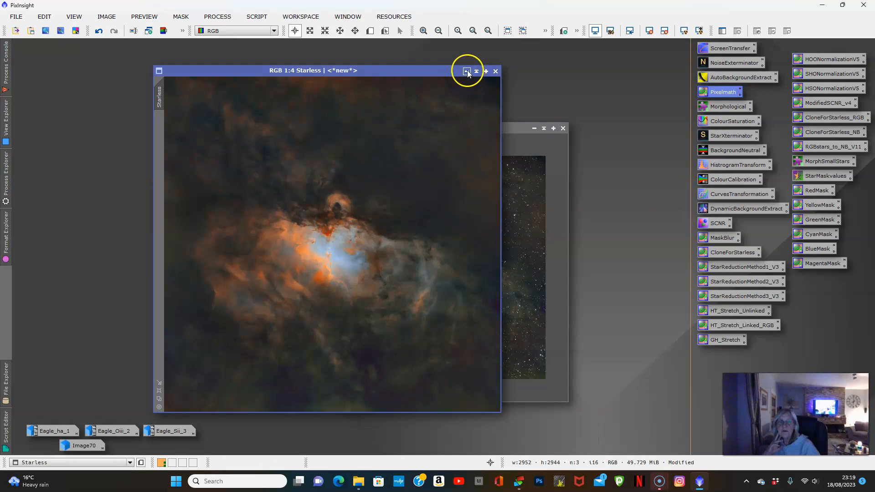
pyautogui.click(466, 72)
pyautogui.click(353, 244)
pyautogui.moveTo(352, 245); pyautogui.dragTo(184, 447)
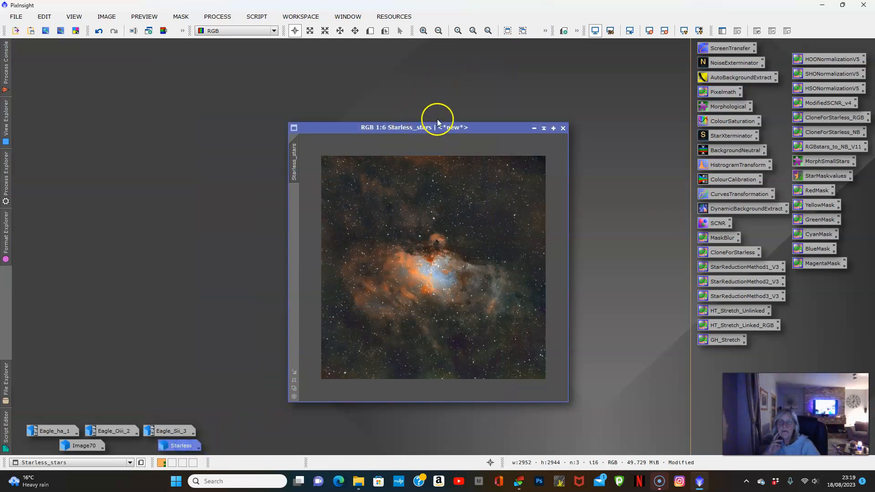
pyautogui.click(294, 382)
pyautogui.moveTo(441, 117); pyautogui.dragTo(347, 45)
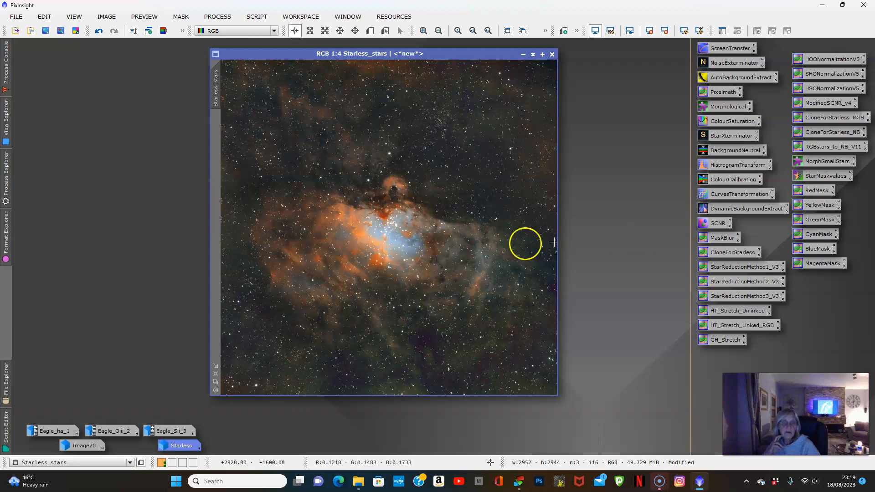
# Step: Load StarReductionMethod3_V3, set its method mode M to 2, apply it to the Starless_stars image and close PixelMath
pyautogui.doubleClick(745, 297)
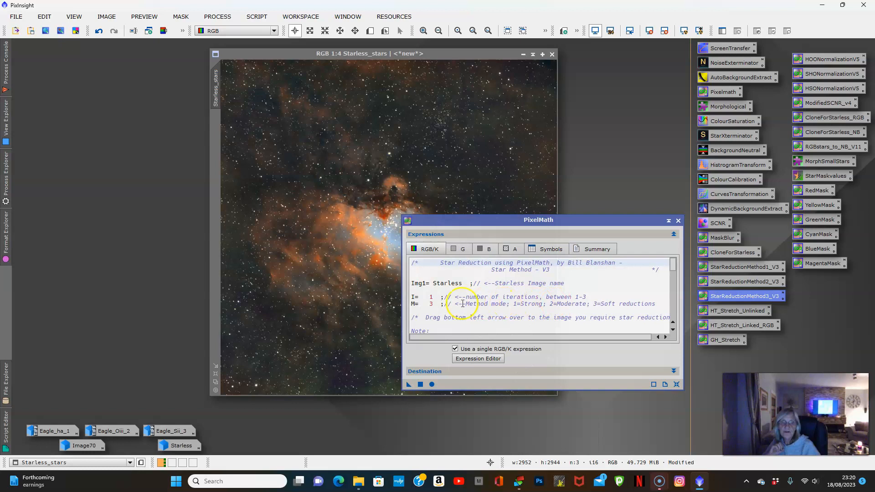
pyautogui.click(431, 303)
pyautogui.write('2')
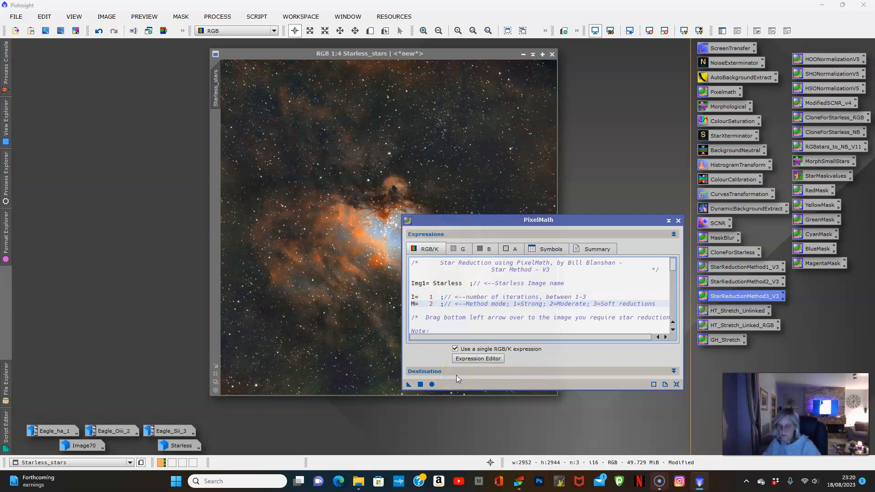
pyautogui.click(422, 383)
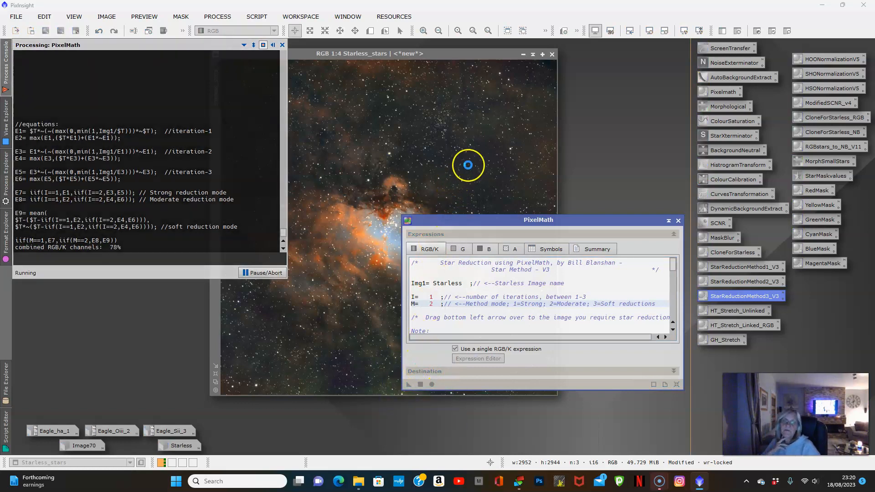
pyautogui.click(679, 221)
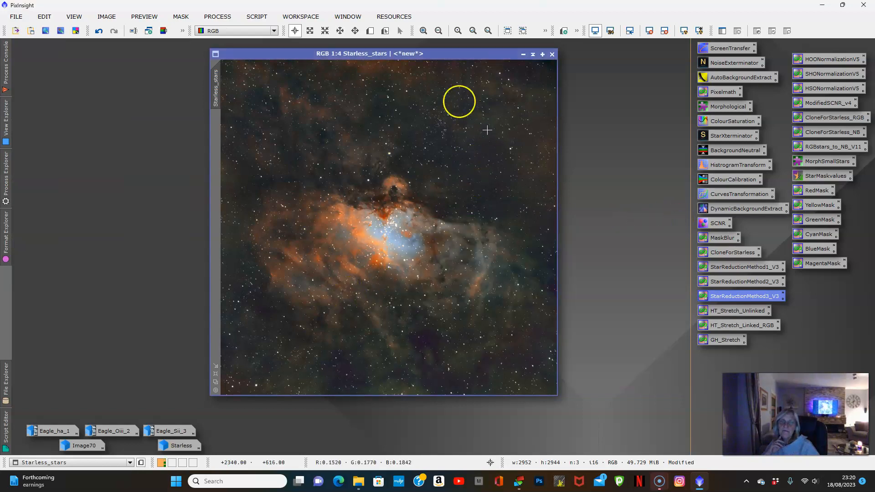